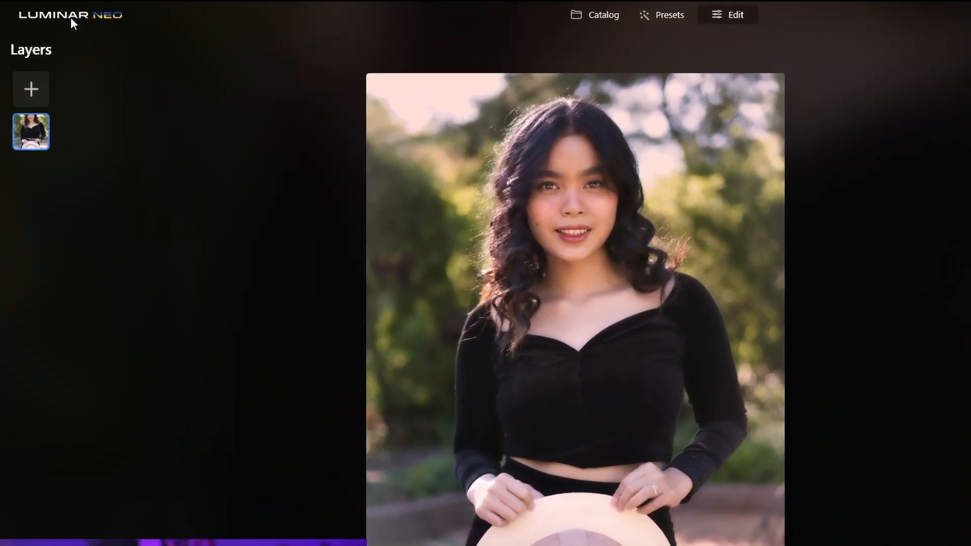
Show the histogram above the editing tools.
left_click(65, 15)
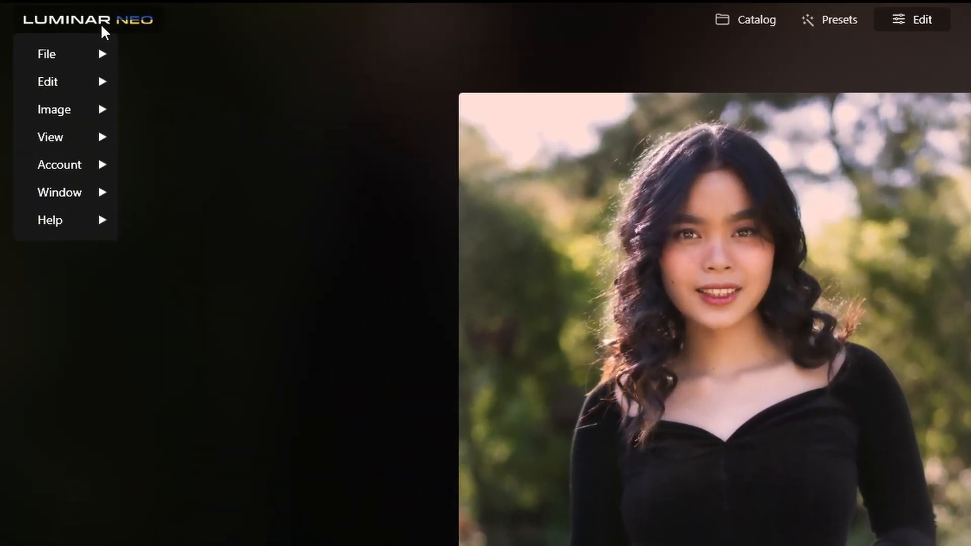
mouse_move(96, 138)
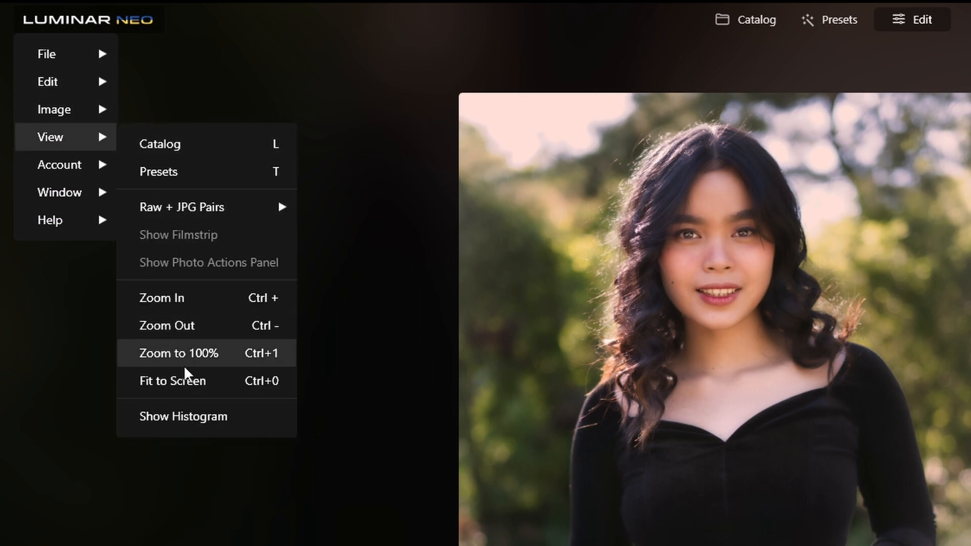
left_click(190, 417)
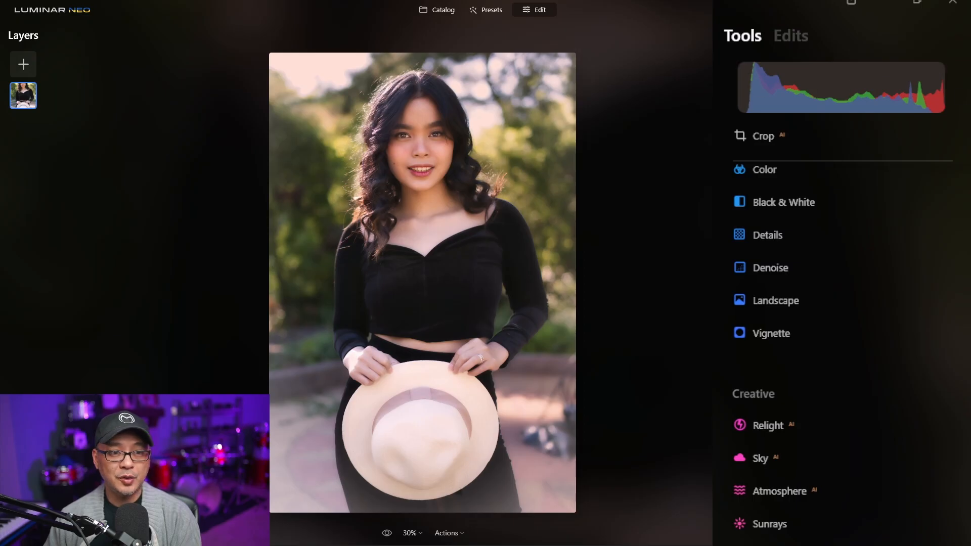
mouse_move(882, 86)
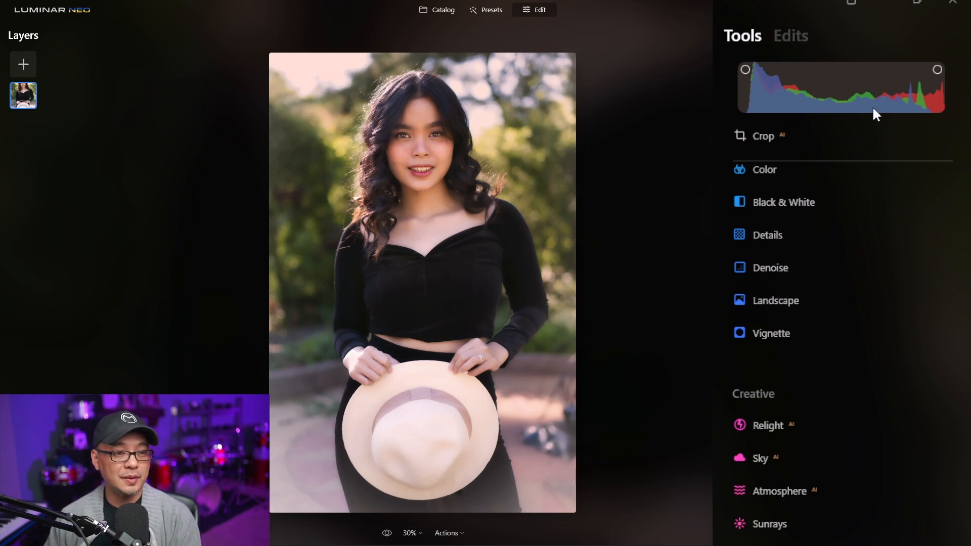
Examine the Develop tool's light adjustments and its curve editor.
scroll(850, 212, "up", 3)
left_click(841, 220)
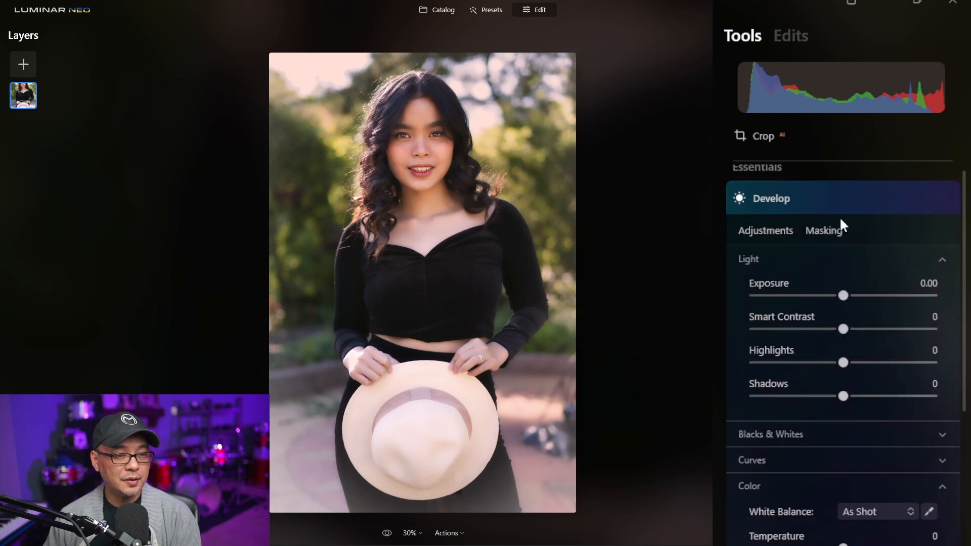
left_click(841, 460)
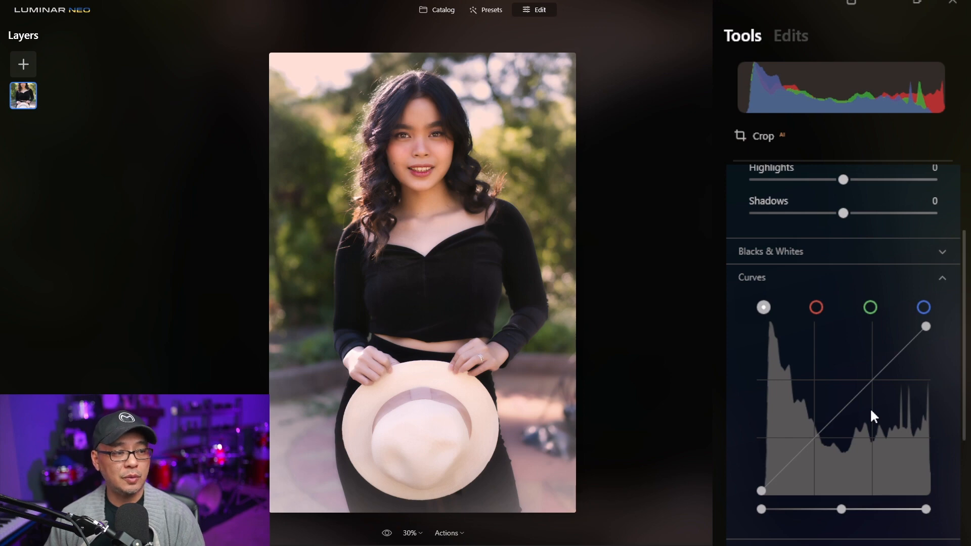
left_click(835, 215)
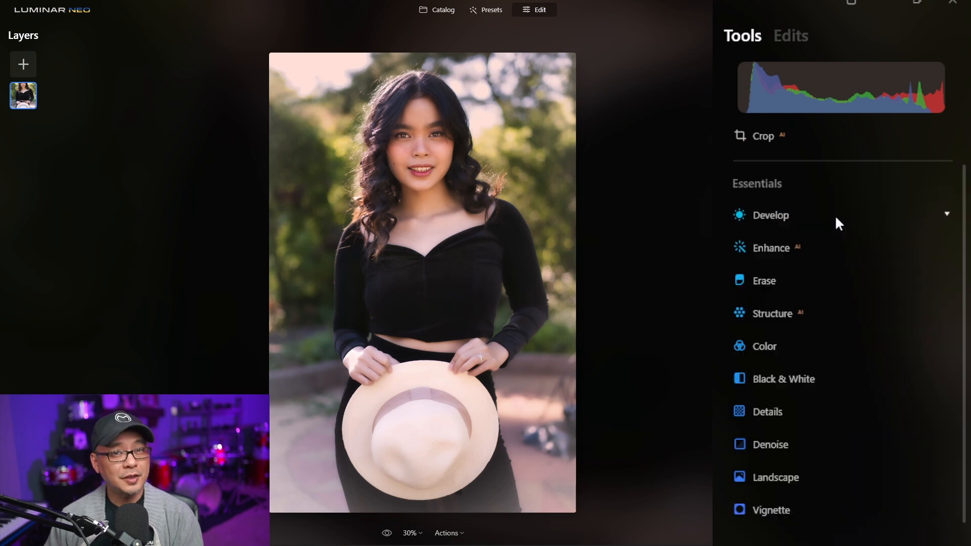
Create an AI mask of the Human category for the Relight tool.
scroll(848, 282, "down", 5)
scroll(848, 282, "down", 4)
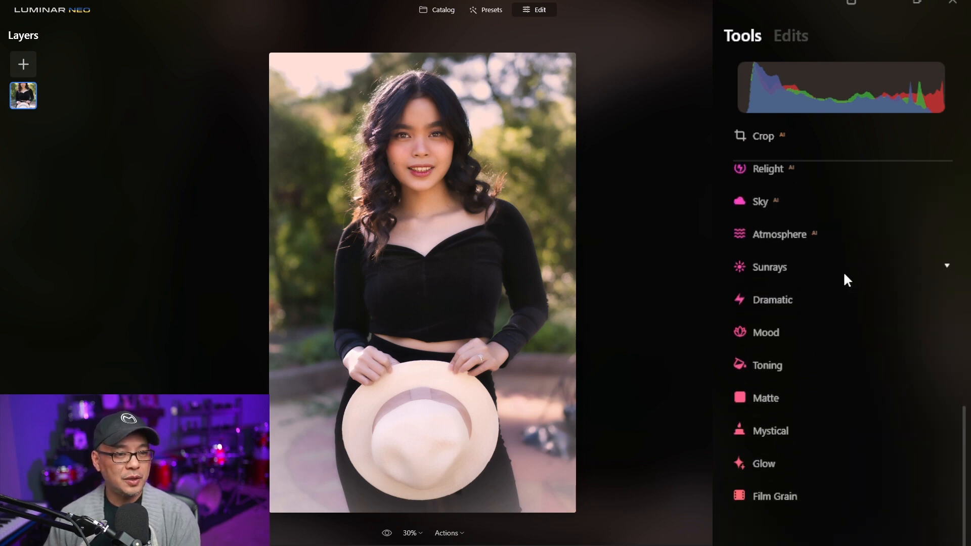
scroll(845, 277, "up", 2)
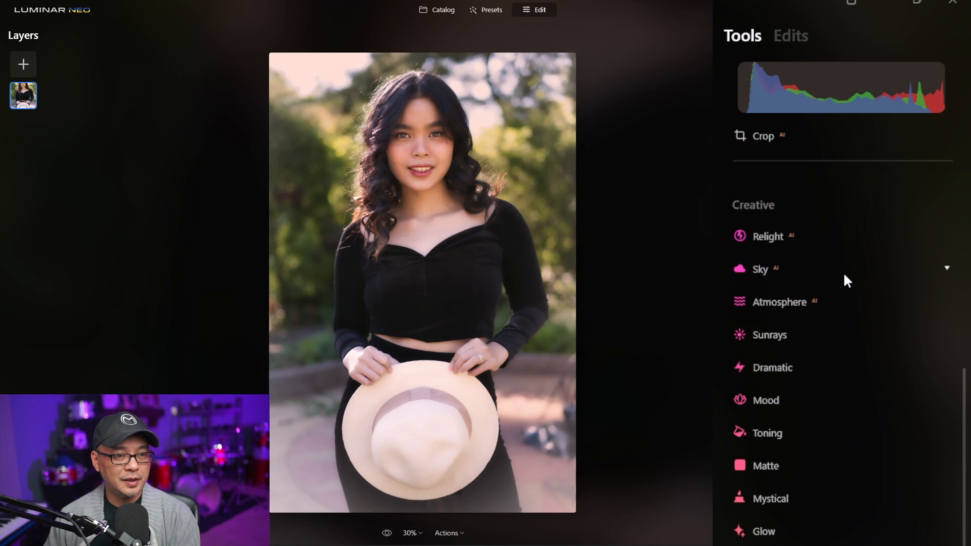
left_click(820, 236)
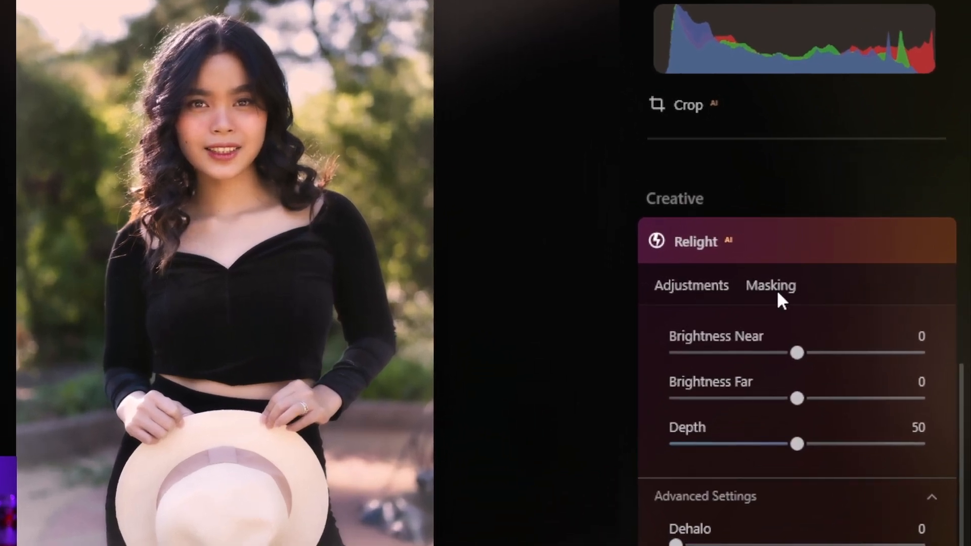
left_click(692, 292)
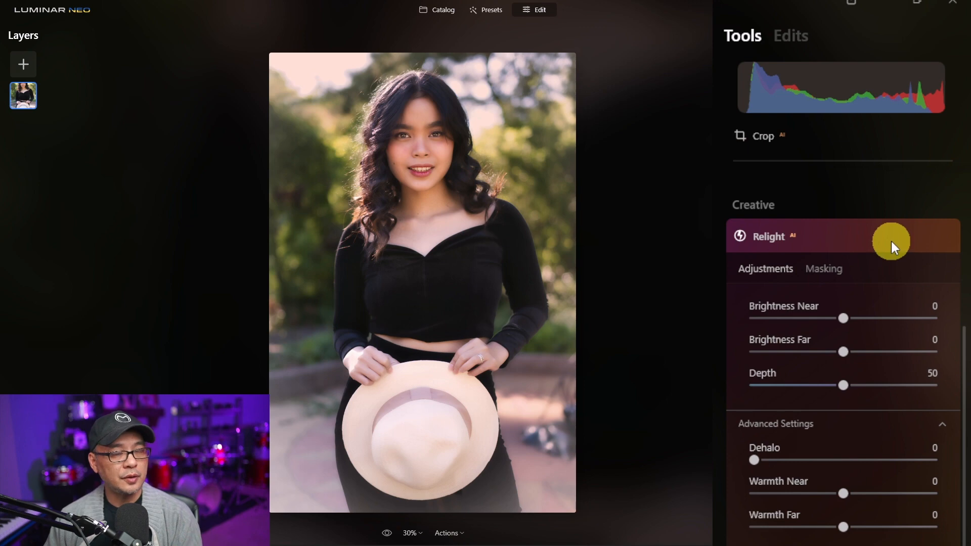
left_click(826, 267)
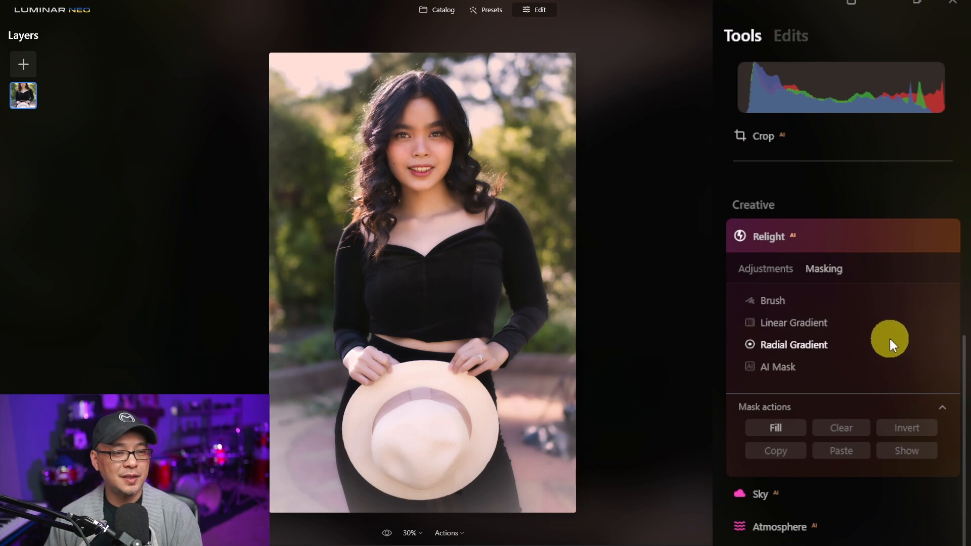
left_click(871, 364)
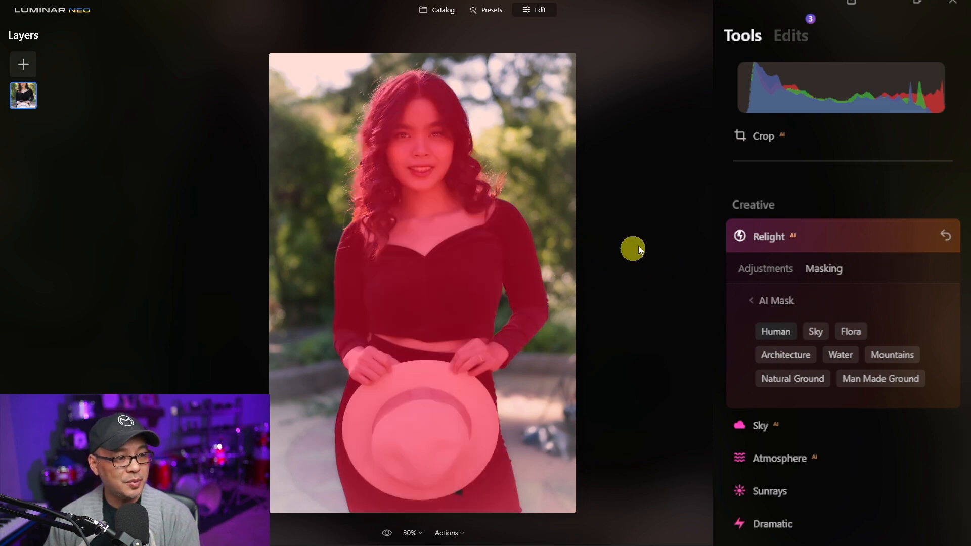
Examine the woman's mask up close, leave the AI mask options and display the mask overlay.
scroll(447, 191, "up", 5)
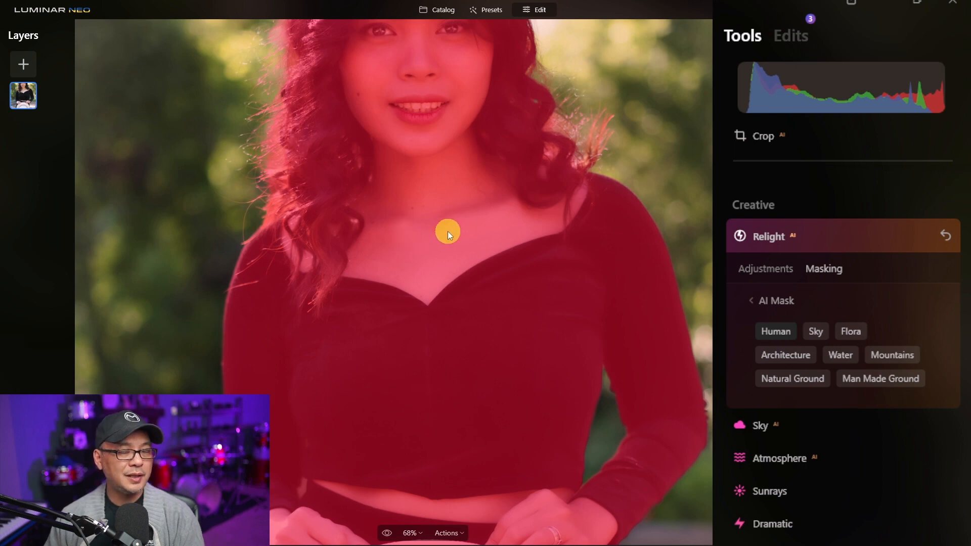
scroll(451, 234, "down", 4)
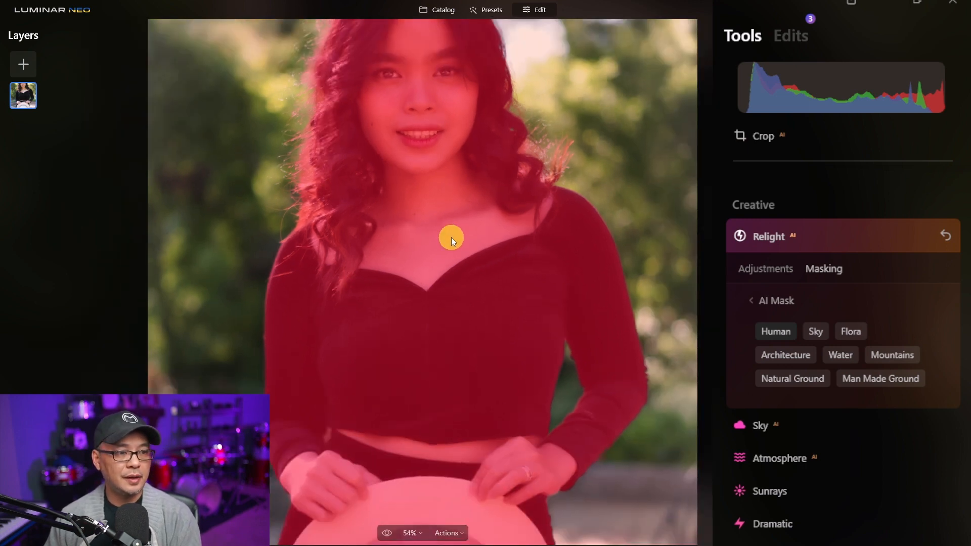
scroll(452, 238, "down", 1)
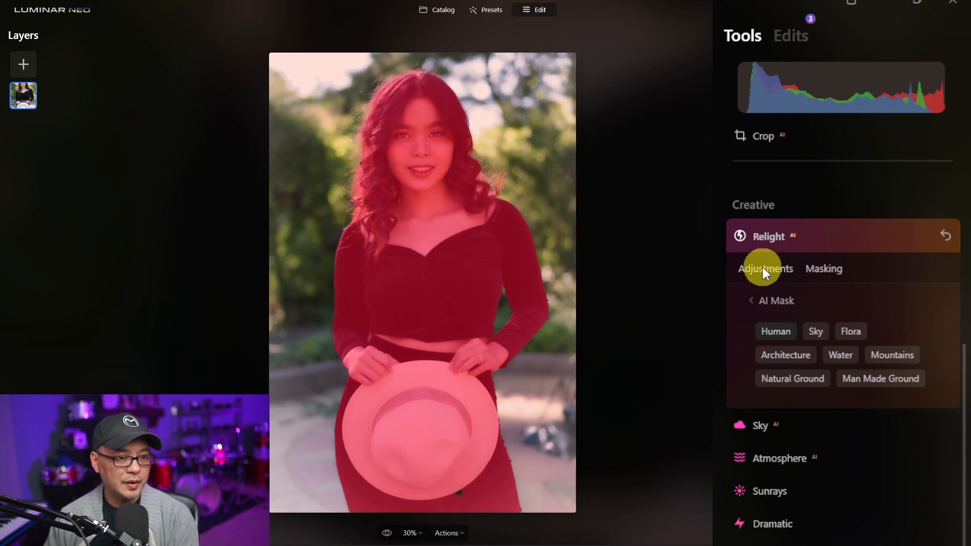
left_click(775, 298)
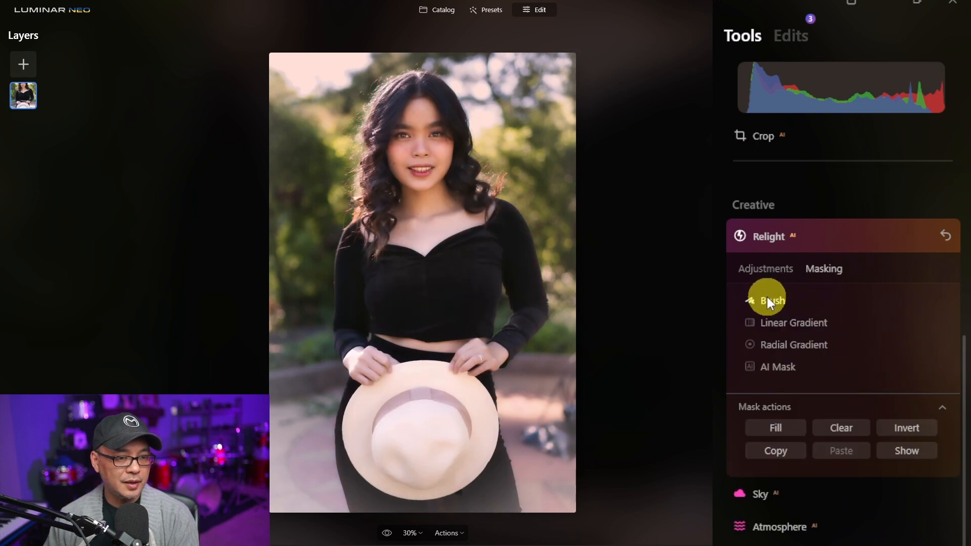
left_click(912, 451)
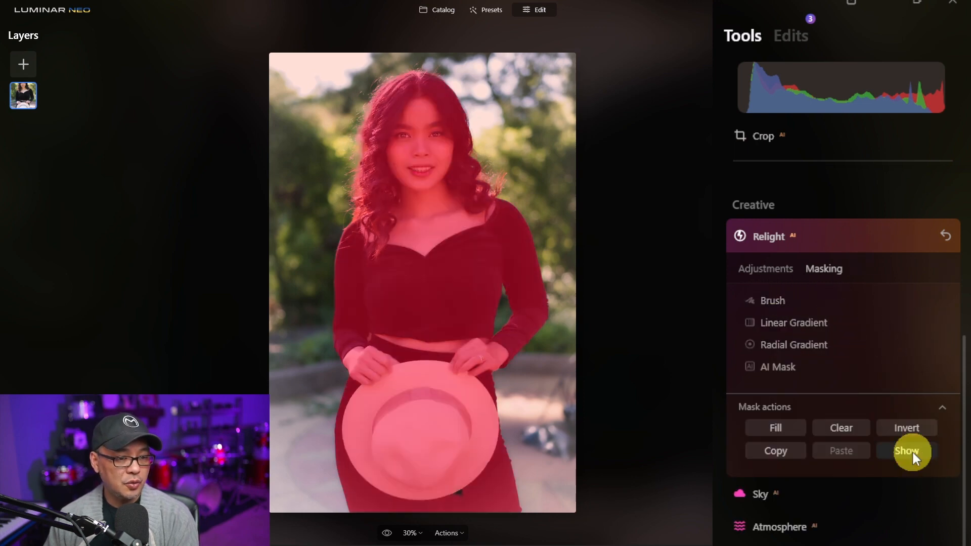
Erase a spot of the mask on the hat's lower edge with the mask brush and paint it back in.
left_click(775, 301)
mouse_move(462, 486)
left_mouse_down()
mouse_move(440, 485)
mouse_move(490, 464)
mouse_move(544, 420)
left_mouse_up()
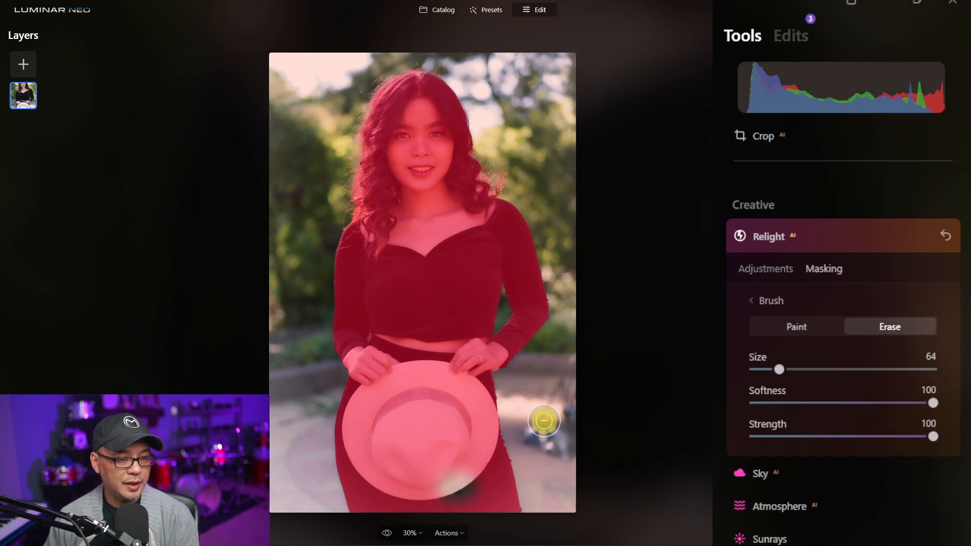
left_click(791, 326)
mouse_move(455, 413)
left_mouse_down()
mouse_move(468, 482)
mouse_move(438, 481)
mouse_move(461, 485)
mouse_move(463, 498)
mouse_move(471, 466)
left_mouse_up()
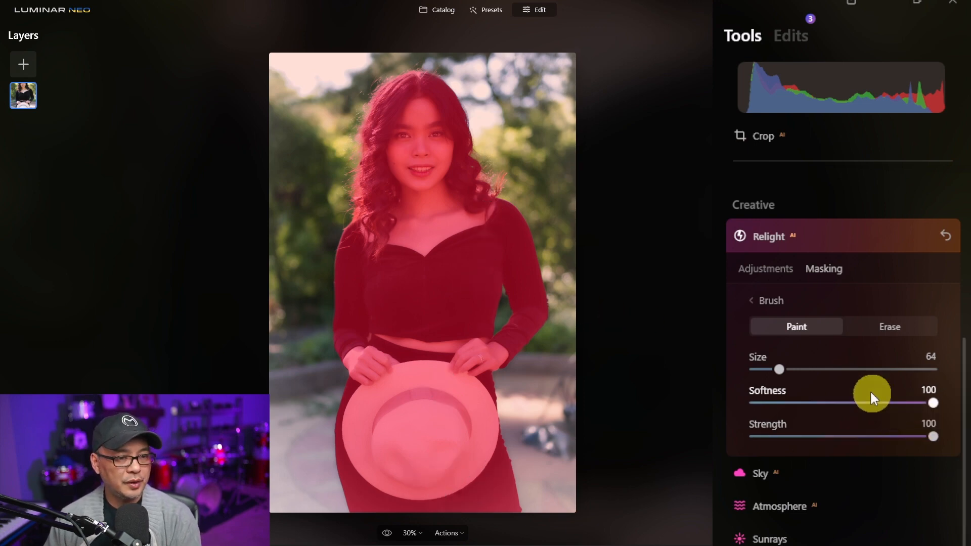
left_click(757, 300)
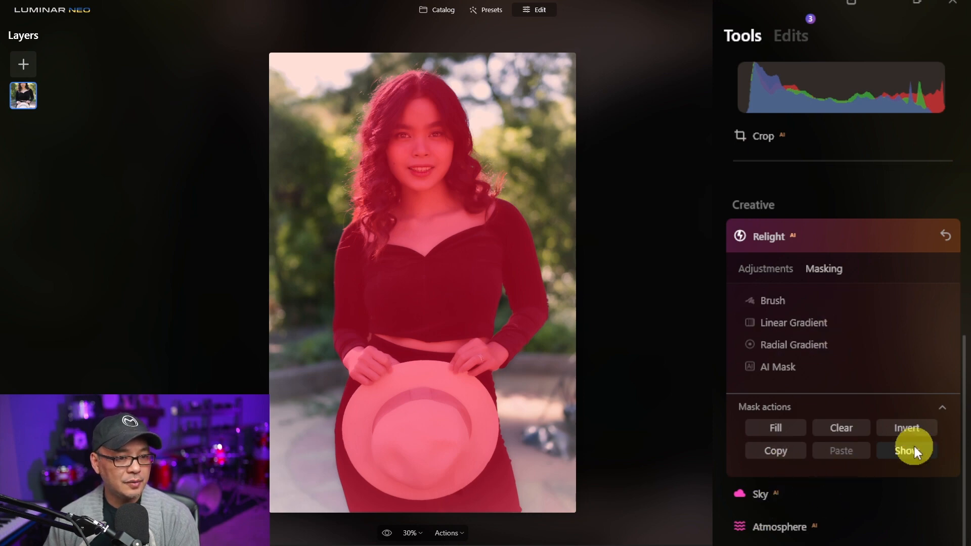
Invert the Relight mask to cover the background and set Brightness Far to -39.
left_click(915, 426)
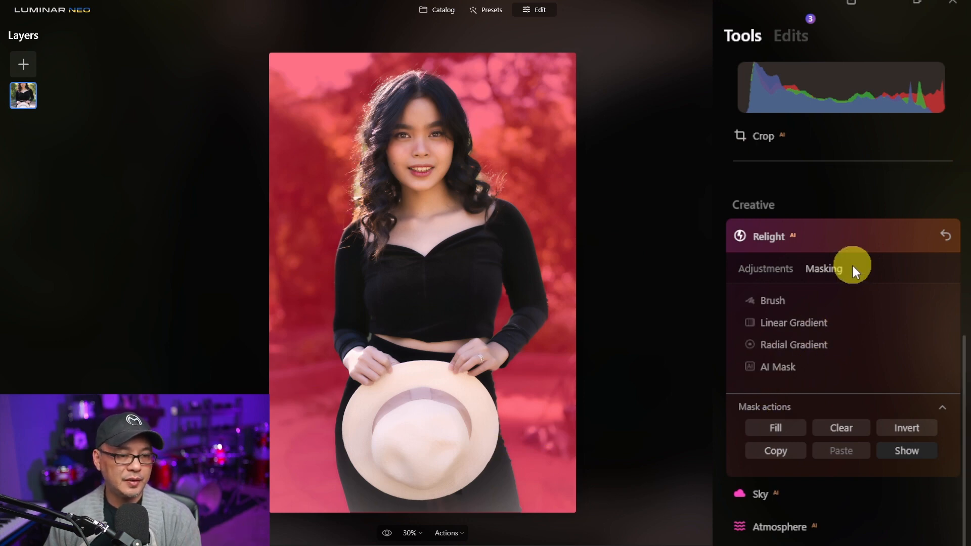
left_click(774, 267)
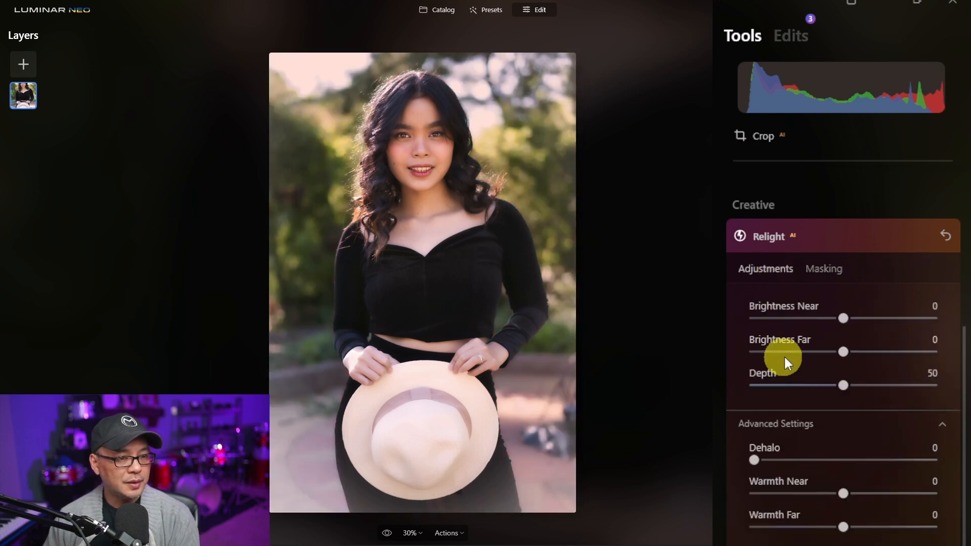
left_click_drag(848, 352, 818, 356)
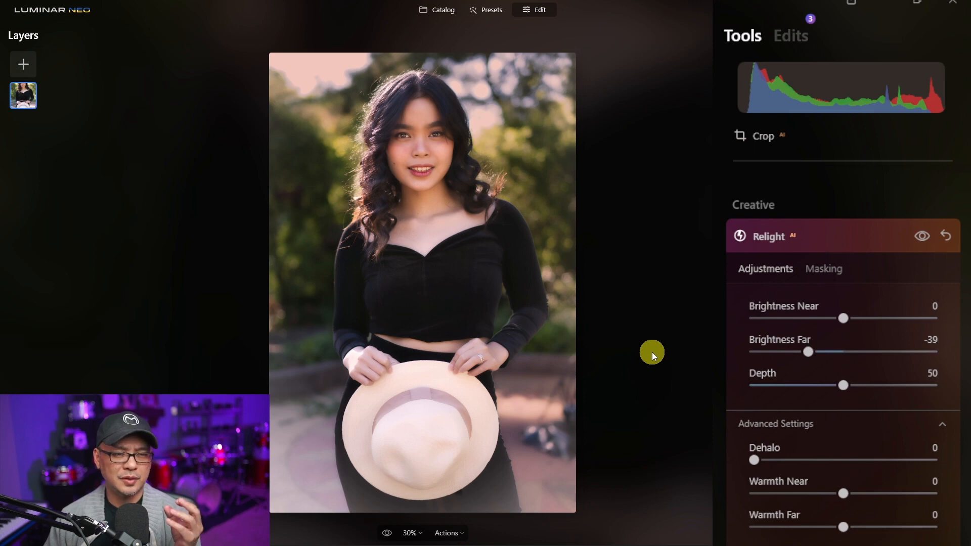
Check the overlay of Relight's background mask and close the Relight tool.
left_click(829, 272)
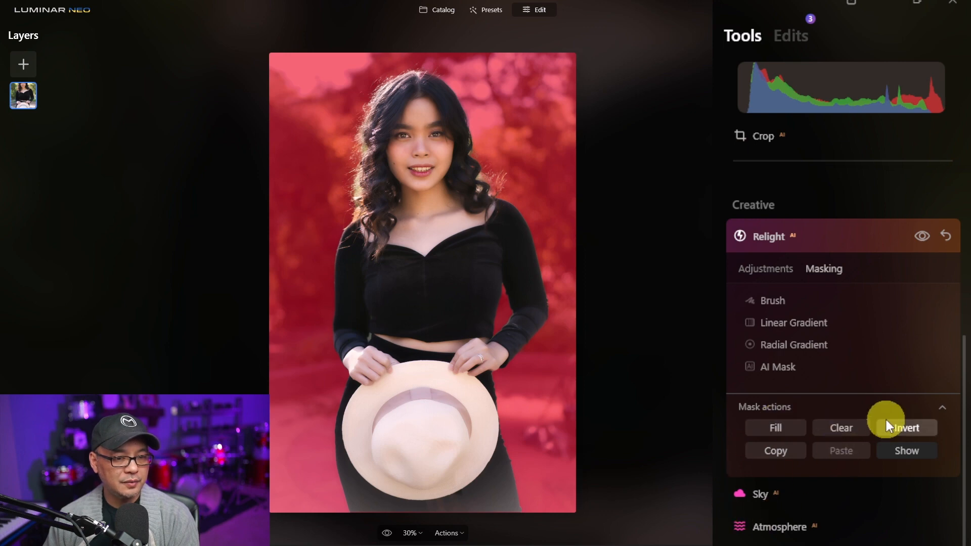
left_click(912, 451)
left_click(912, 452)
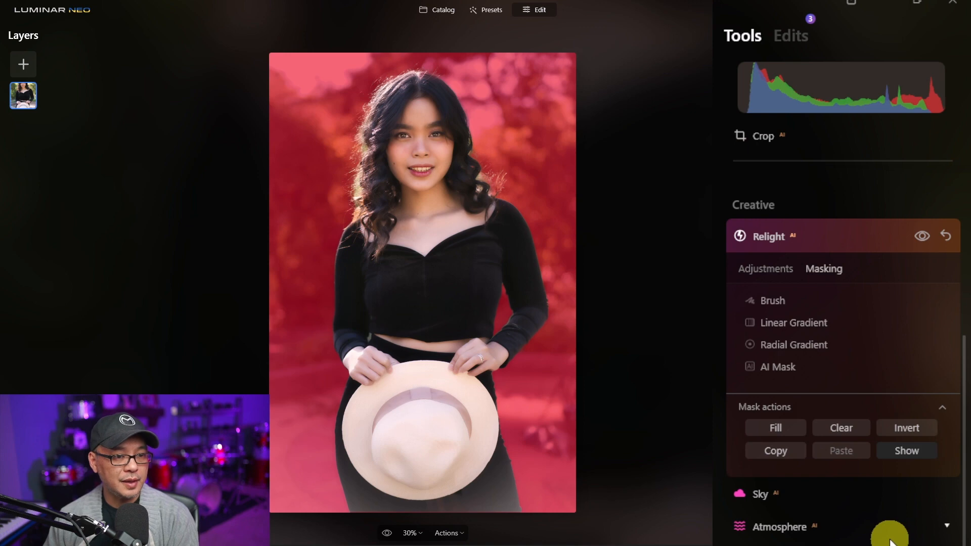
left_click(869, 238)
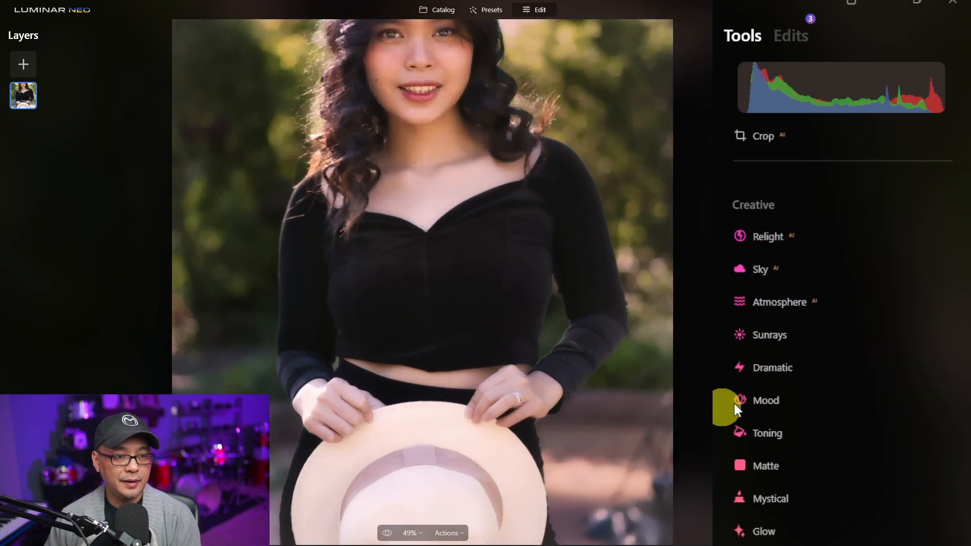
Lower the Highlights to -19 with the Develop tool and close it.
scroll(764, 361, "up", 10)
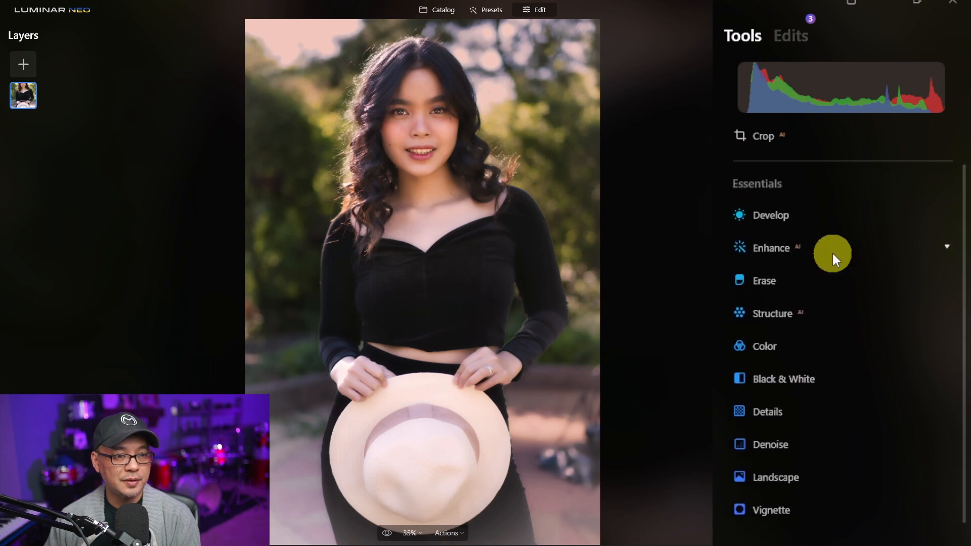
left_click(835, 217)
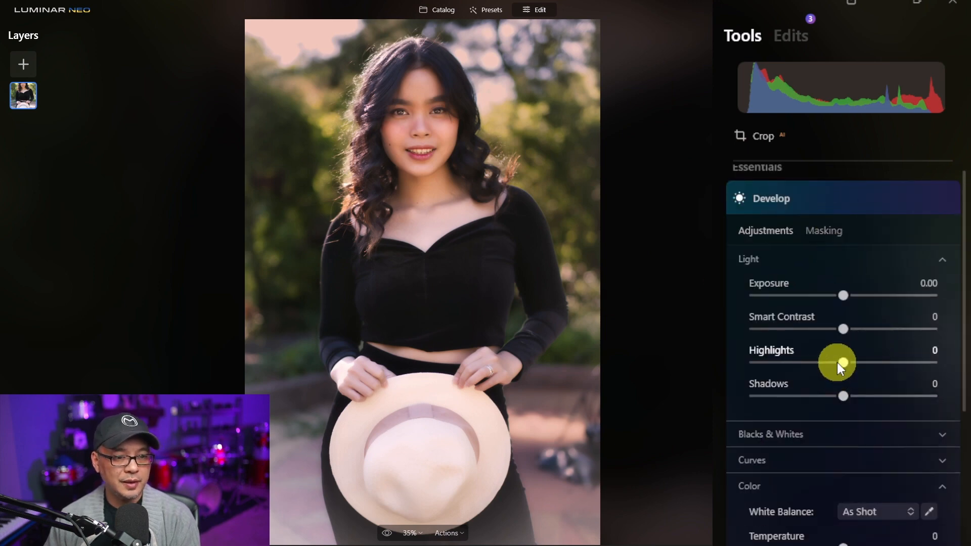
left_click_drag(839, 362, 827, 363)
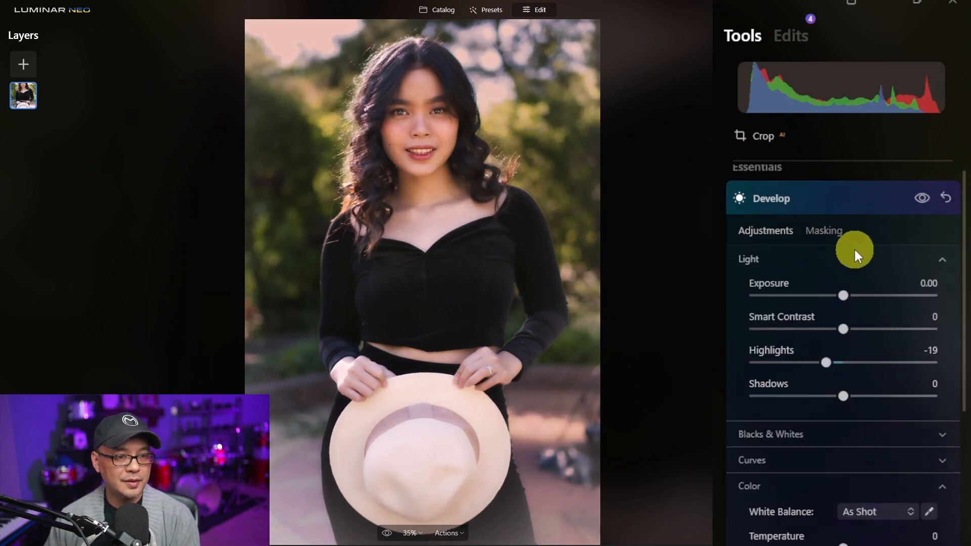
left_click(851, 203)
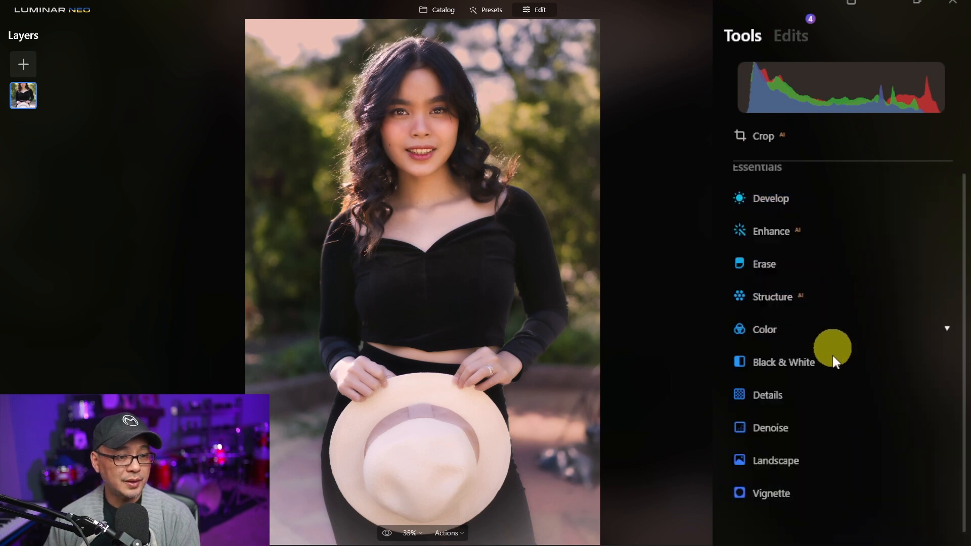
Reopen the Relight tool to check its adjustments and masking options, and close it again.
scroll(833, 385, "down", 5)
left_click(801, 314)
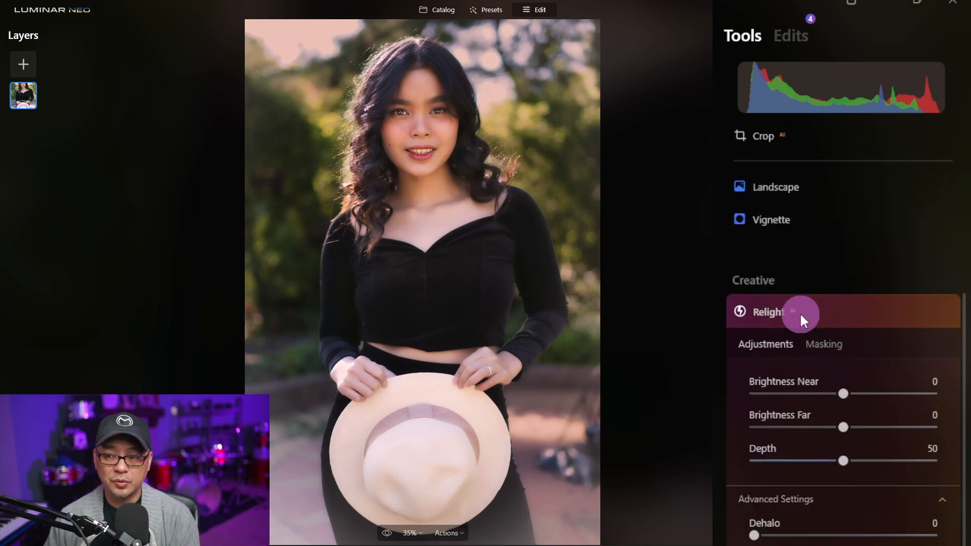
left_click(824, 344)
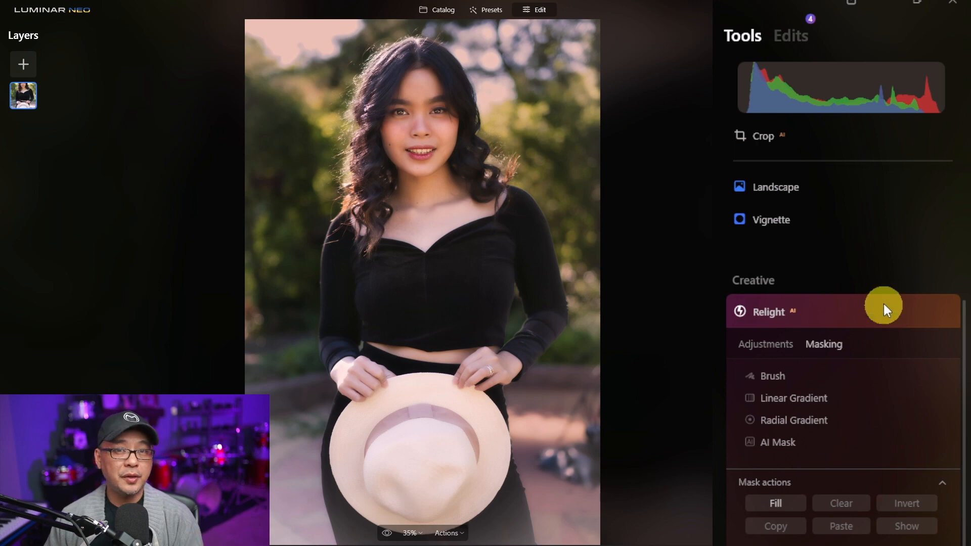
left_click(866, 302)
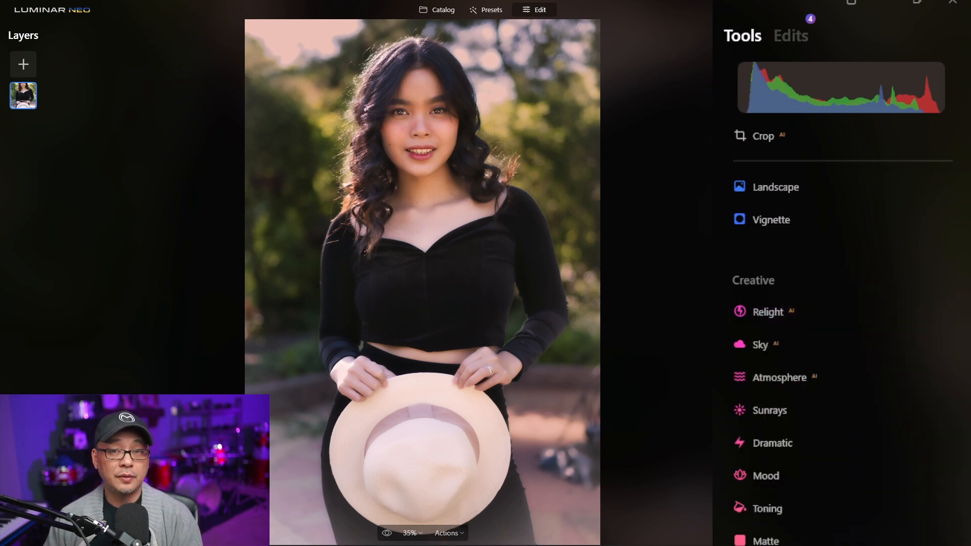
Review the portrait's applied edits, expanding the second Relight entry and its masking options.
left_click(785, 35)
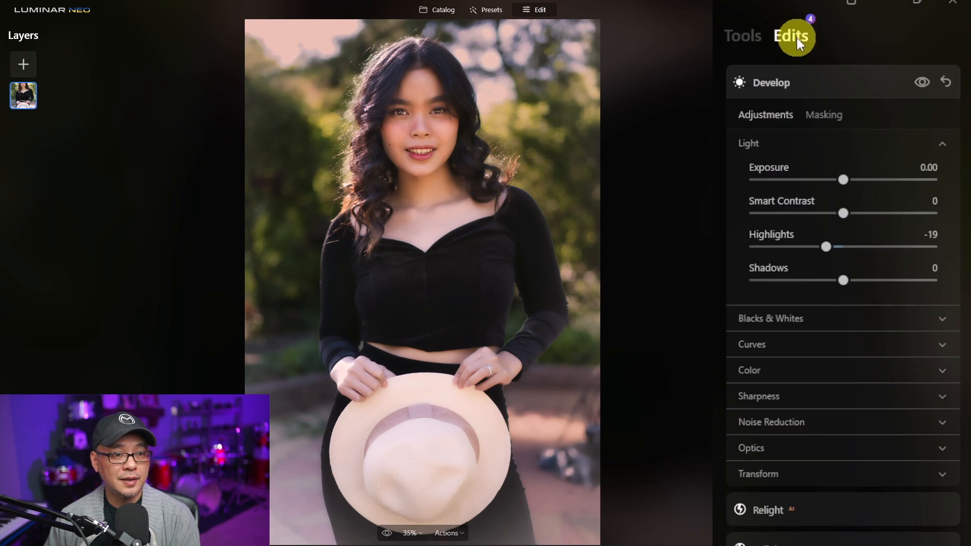
left_click(833, 520)
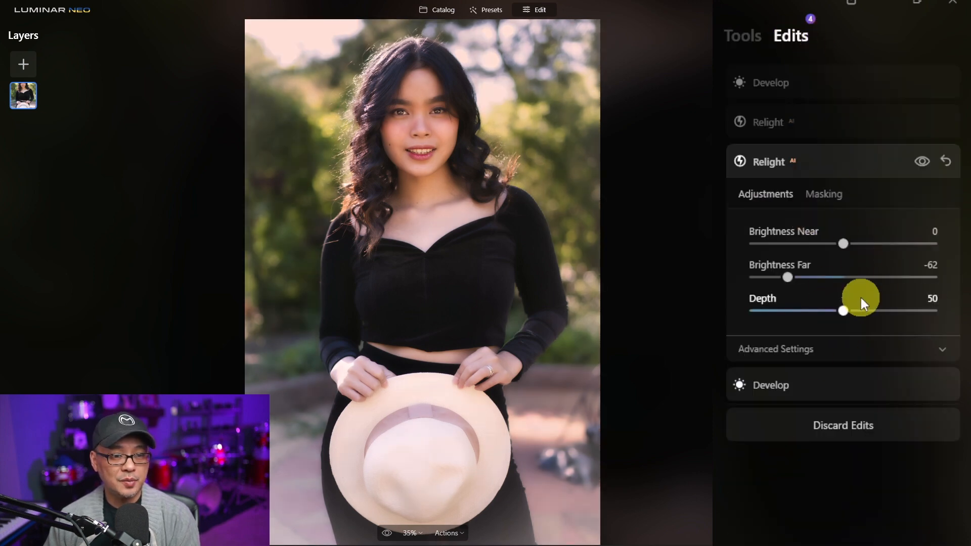
left_click(834, 195)
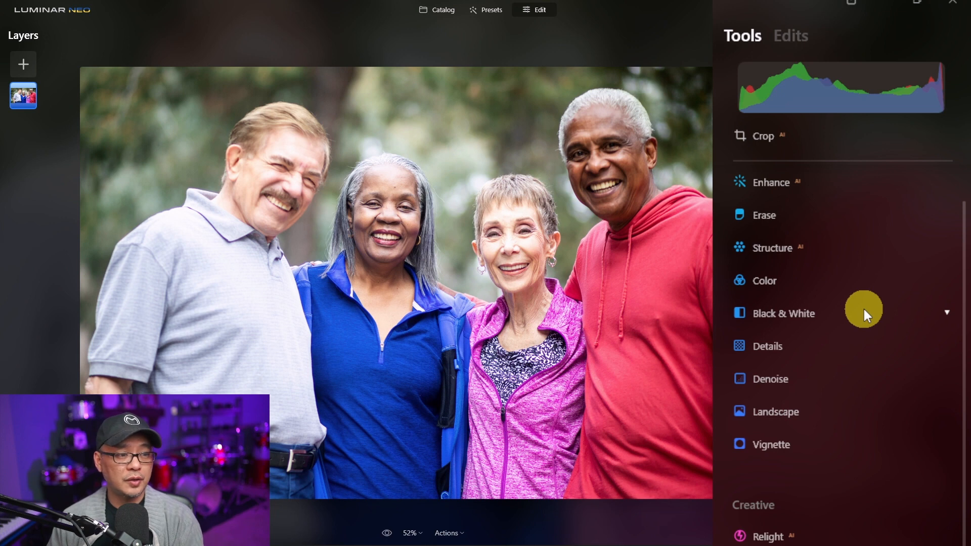
Mask the four people in the group photo with the Relight tool's Human AI mask and inspect the overlay around them.
scroll(863, 308, "down", 5)
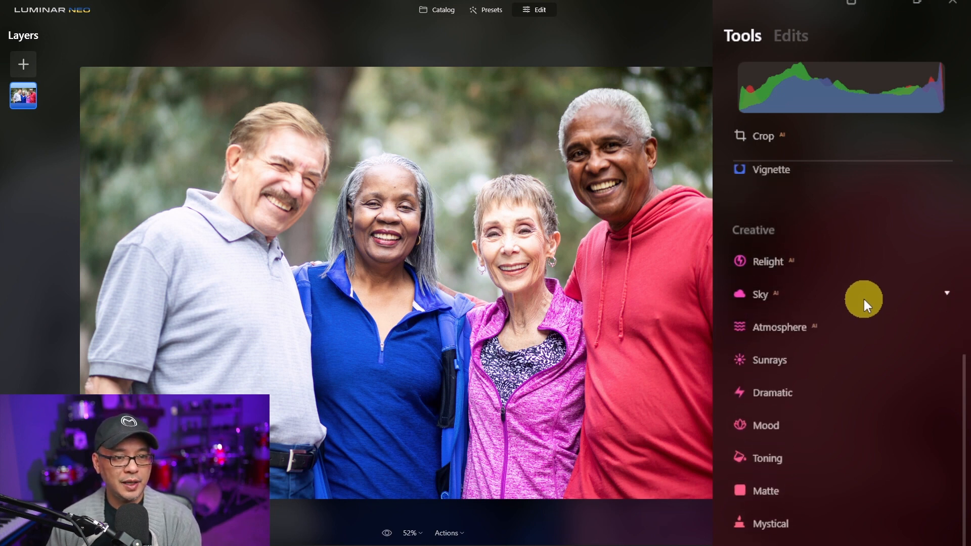
left_click(784, 262)
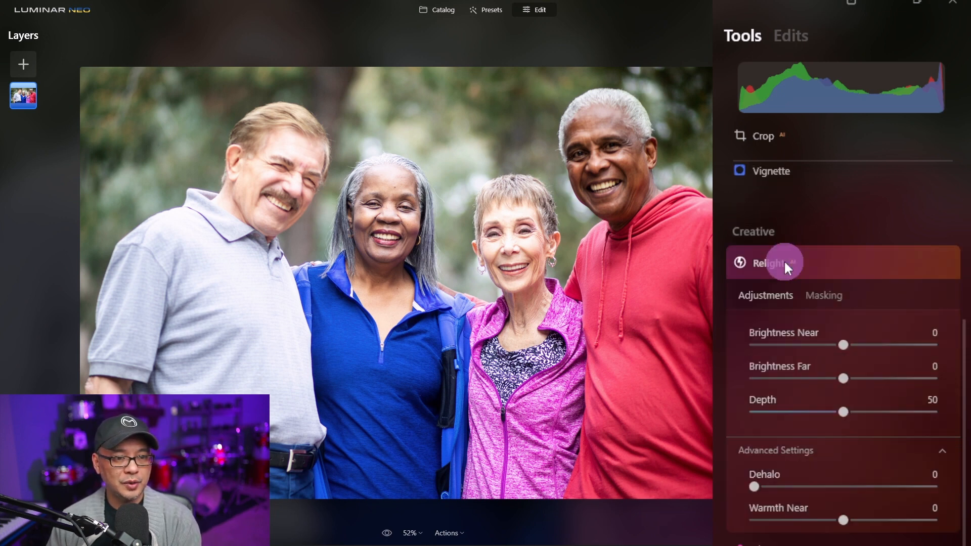
left_click(831, 294)
left_click(941, 392)
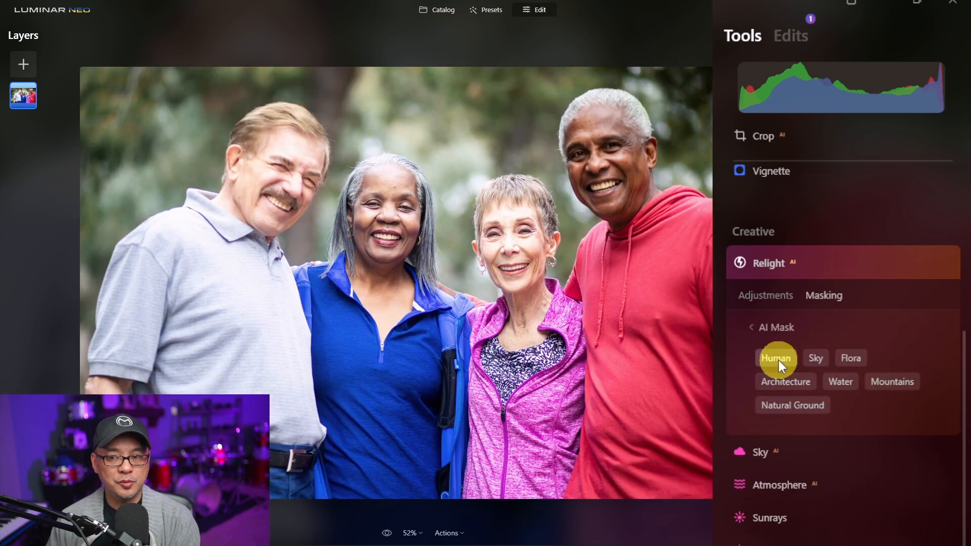
left_click(779, 360)
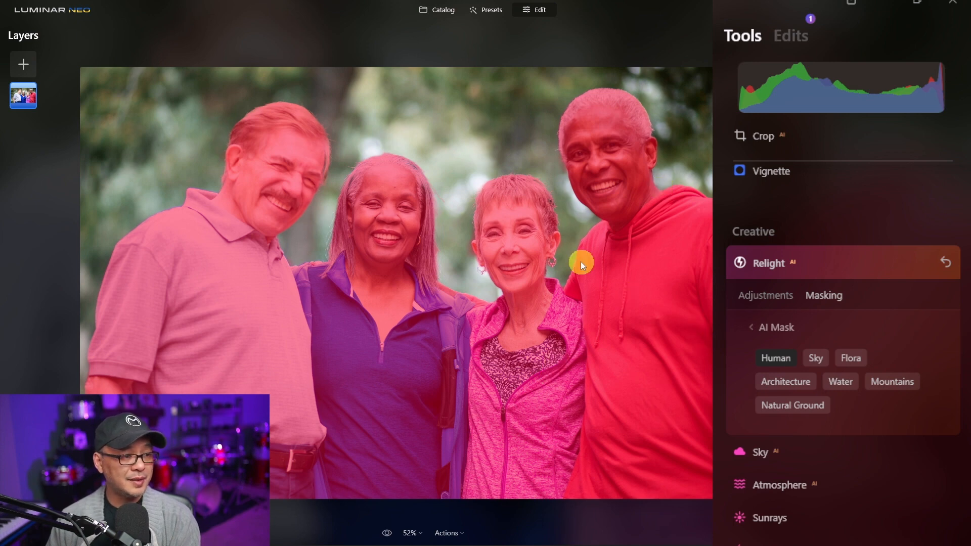
scroll(578, 183, "up", 2)
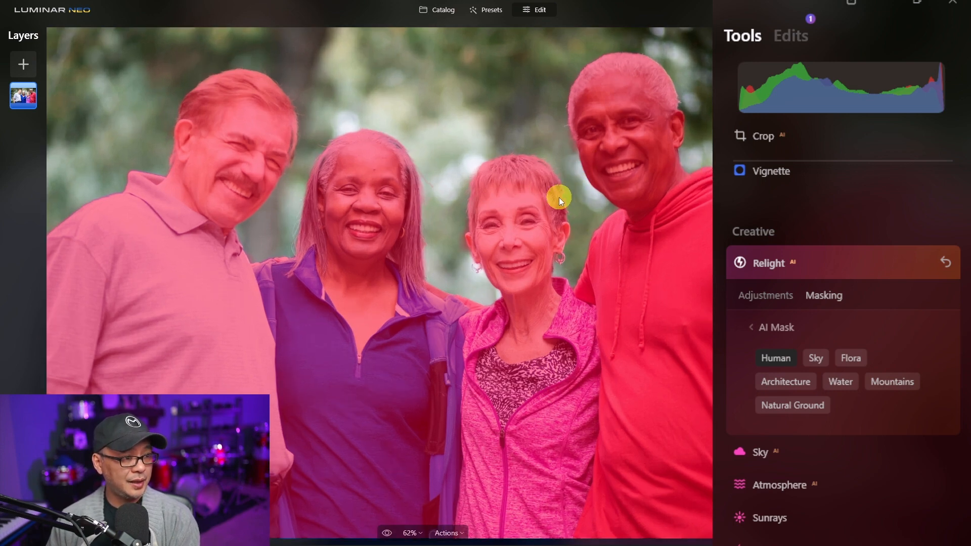
scroll(560, 198, "up", 1)
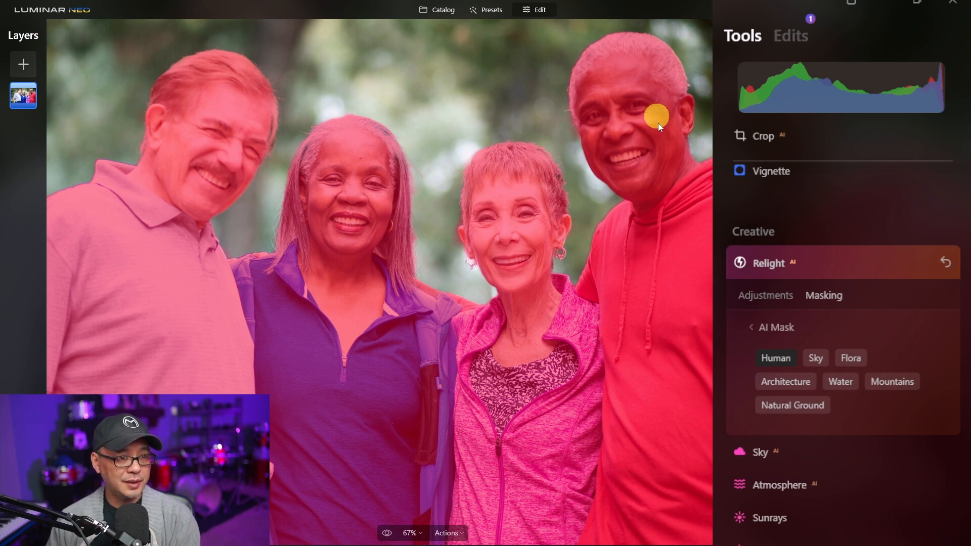
scroll(443, 320, "down", 3)
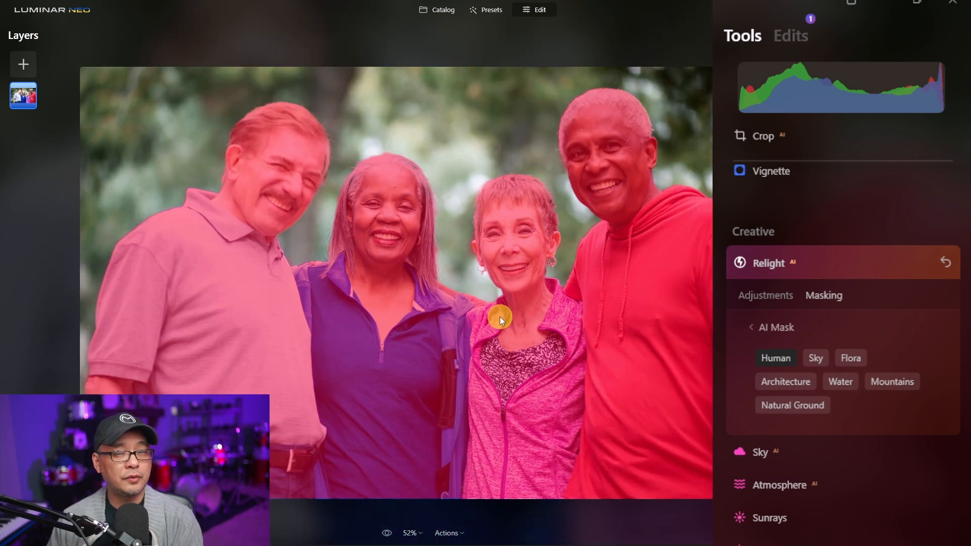
Set Relight's Brightness Near to -56 for the masked people and lower Brightness Far slightly.
left_click(766, 298)
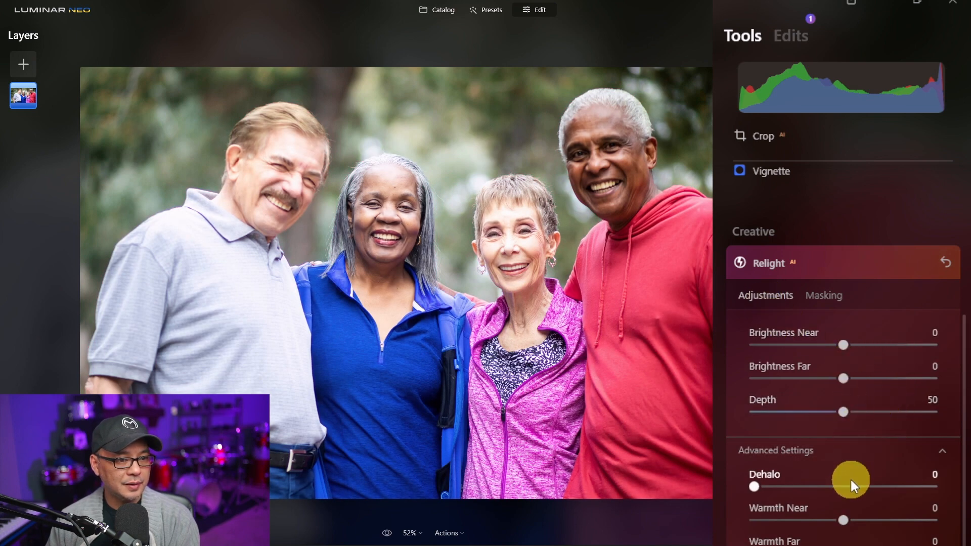
left_click_drag(845, 342, 795, 347)
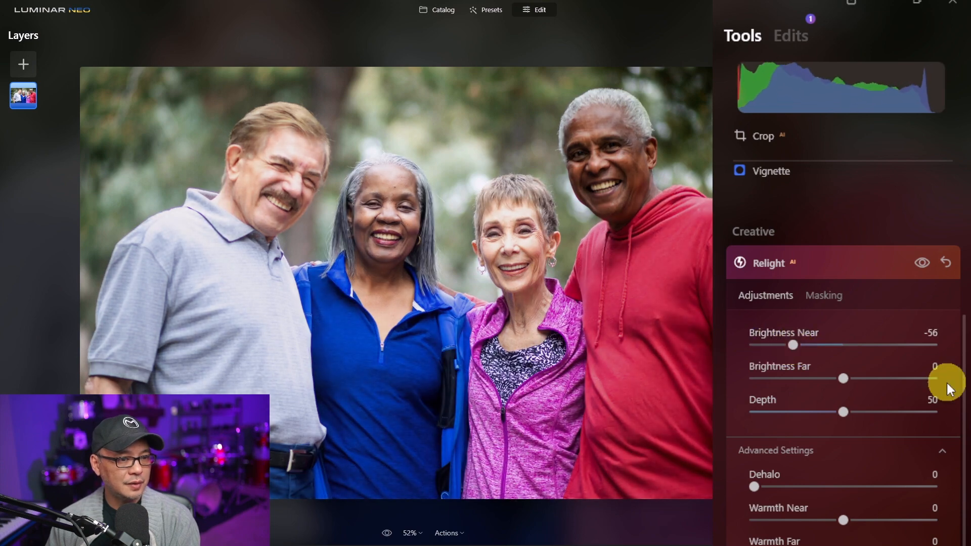
left_click_drag(851, 376, 825, 378)
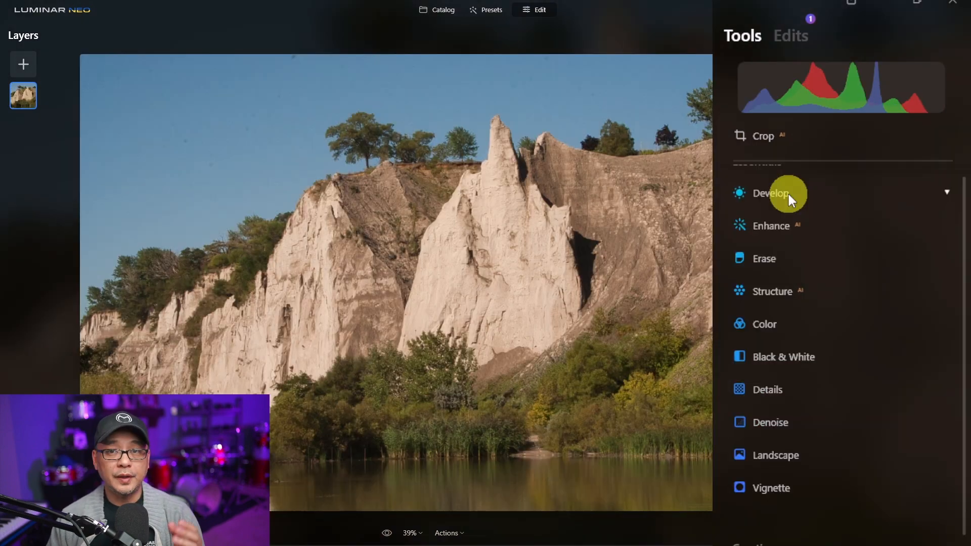
Open AI masking for the Develop tool on the cliff photo and preview the Sky and Flora masks one at a time.
left_click(788, 194)
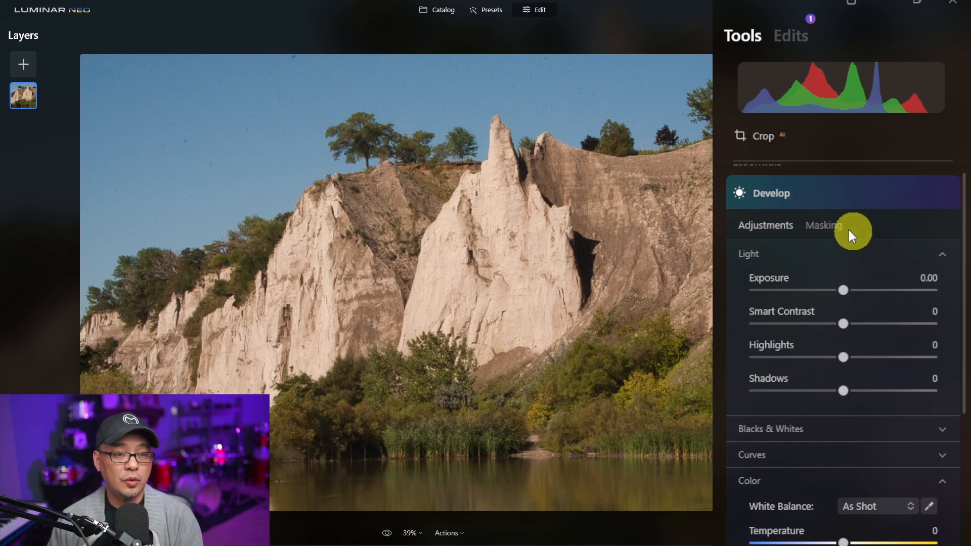
left_click(824, 223)
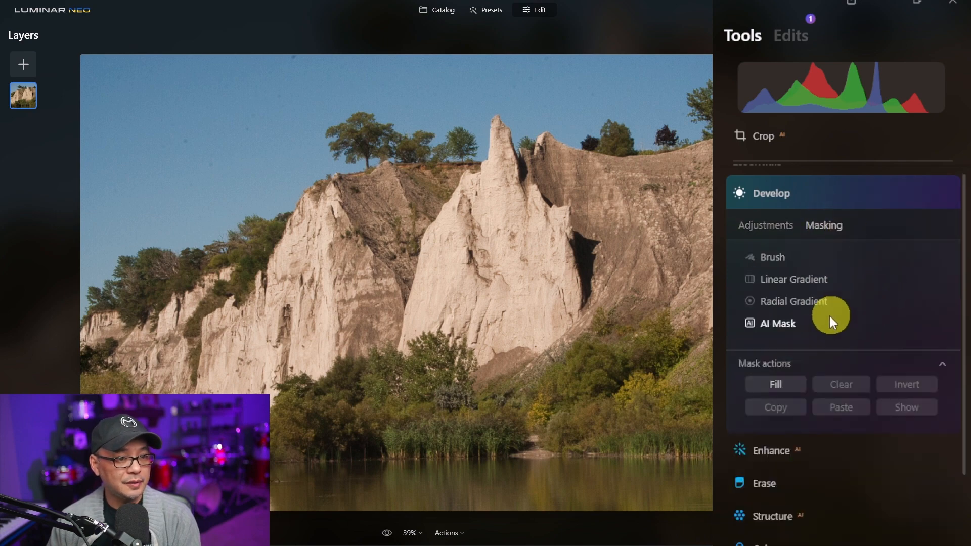
left_click(815, 321)
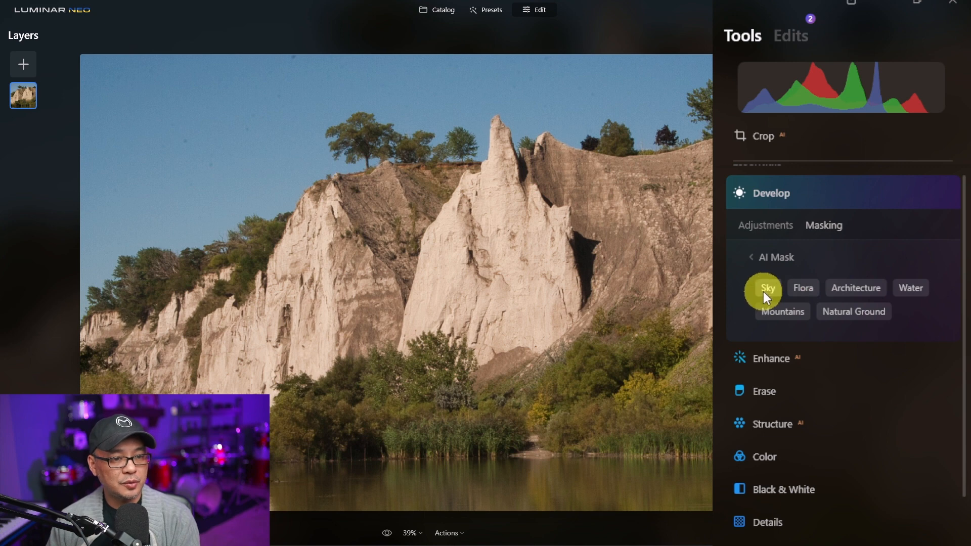
left_click(765, 289)
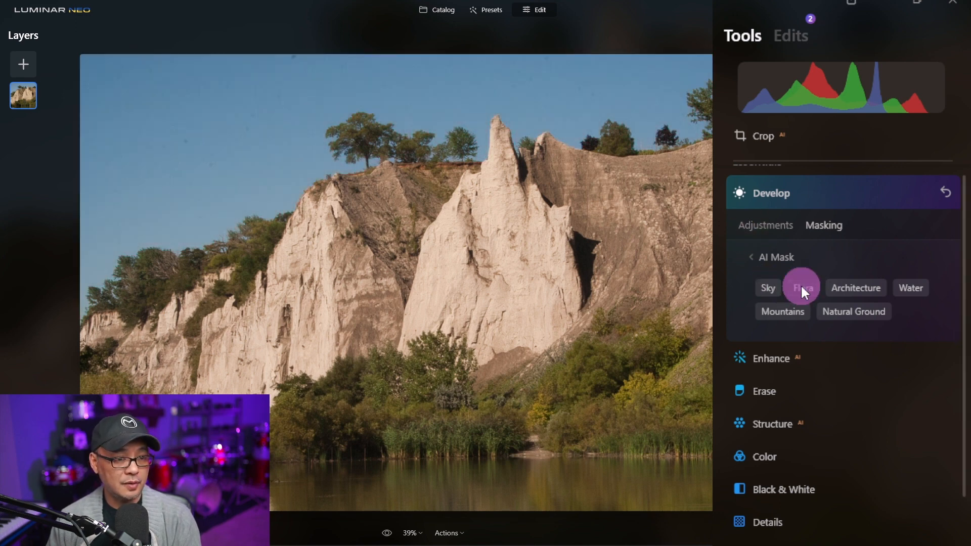
left_click(802, 288)
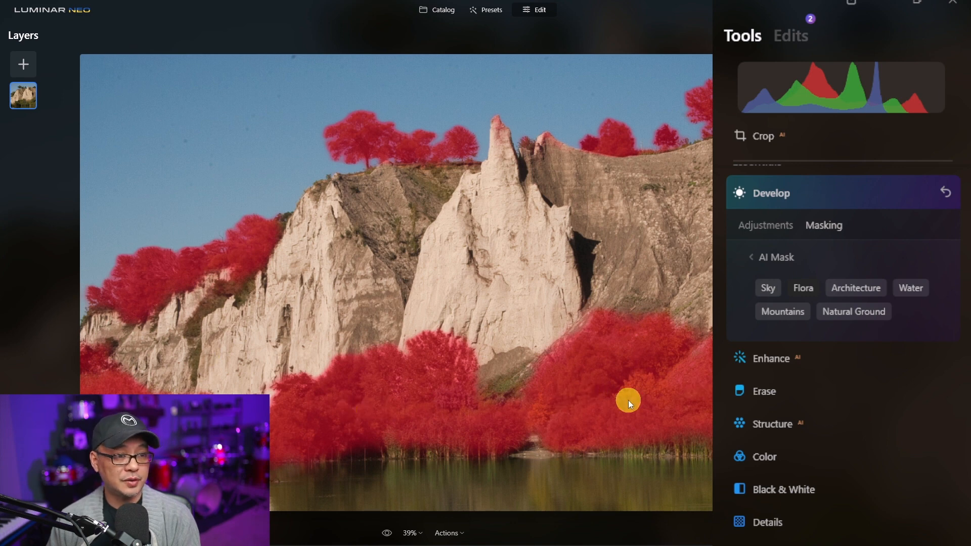
left_click(805, 287)
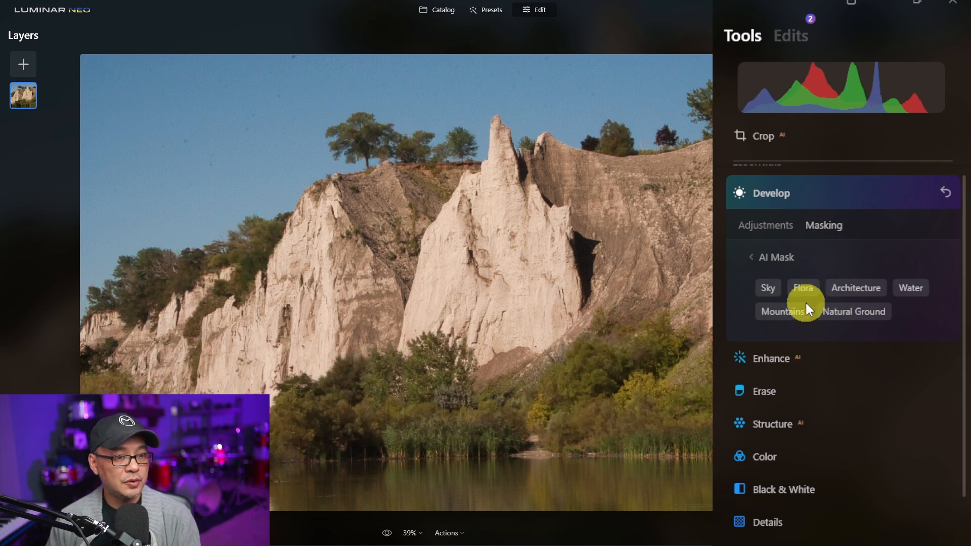
Mask the cliffs with the Mountains AI mask and paint in the weak area on the central rock with a size 100 brush.
left_click(793, 308)
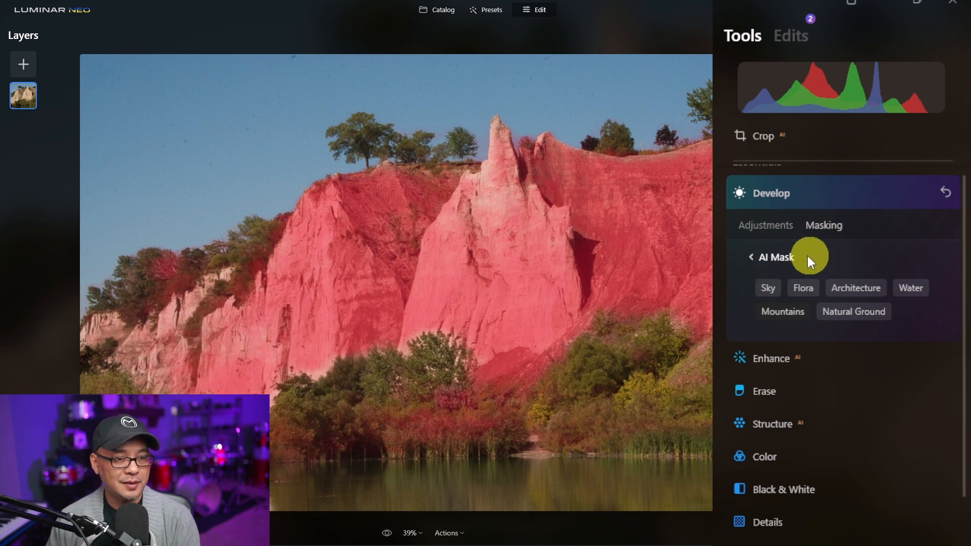
left_click(751, 255)
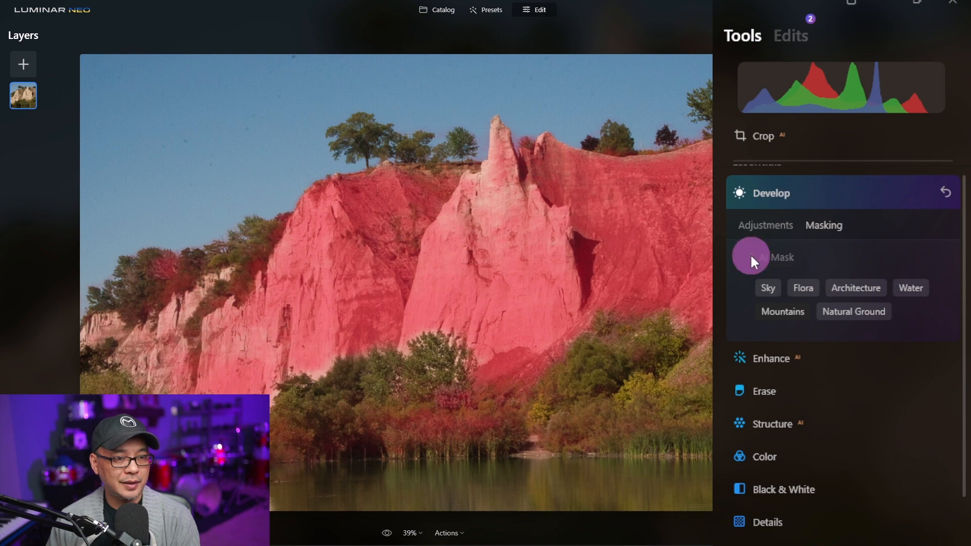
left_click(911, 407)
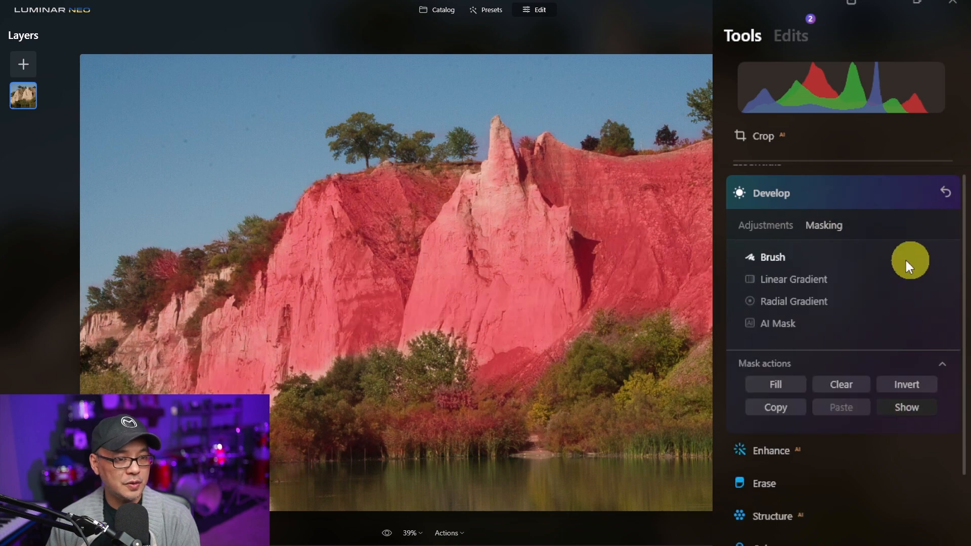
left_click(783, 256)
key("bracketright")
key("bracketright")
key("bracketright")
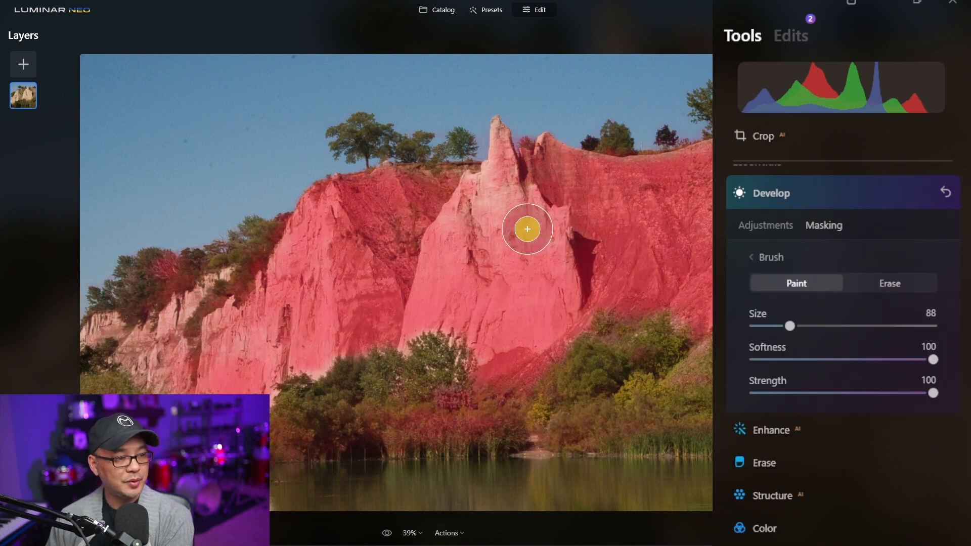
mouse_move(512, 221)
left_mouse_down()
mouse_move(440, 231)
mouse_move(458, 276)
mouse_move(293, 296)
mouse_move(251, 325)
mouse_move(162, 346)
mouse_move(243, 352)
mouse_move(159, 358)
mouse_move(216, 316)
mouse_move(531, 296)
mouse_move(697, 206)
mouse_move(696, 247)
mouse_move(509, 238)
left_mouse_up()
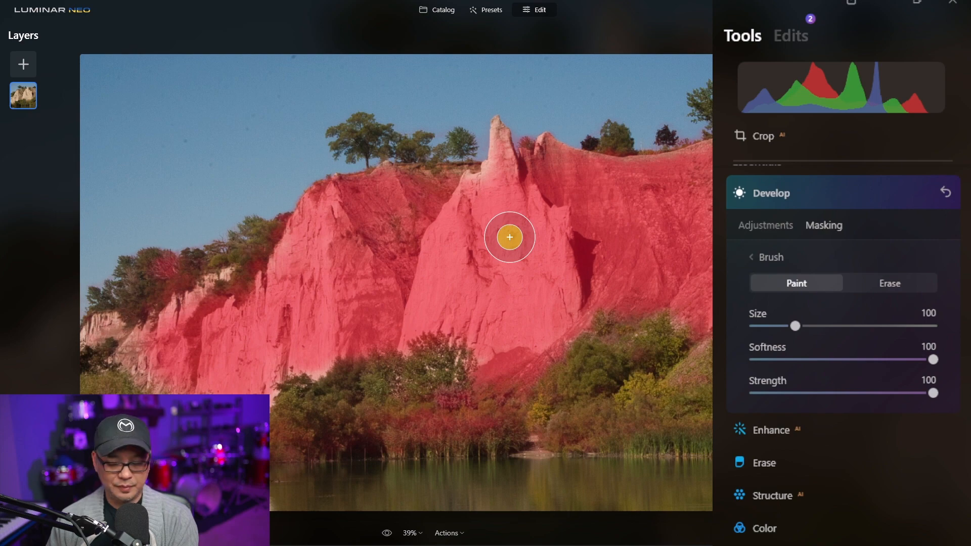
Set the Develop tool's Highlights to -37 for the masked cliffs.
left_click(773, 226)
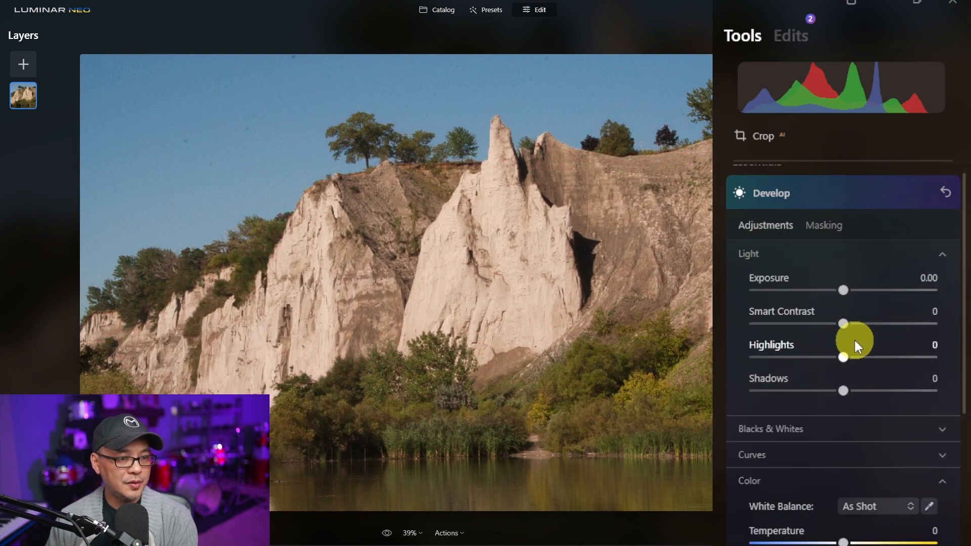
left_click_drag(842, 356, 757, 358)
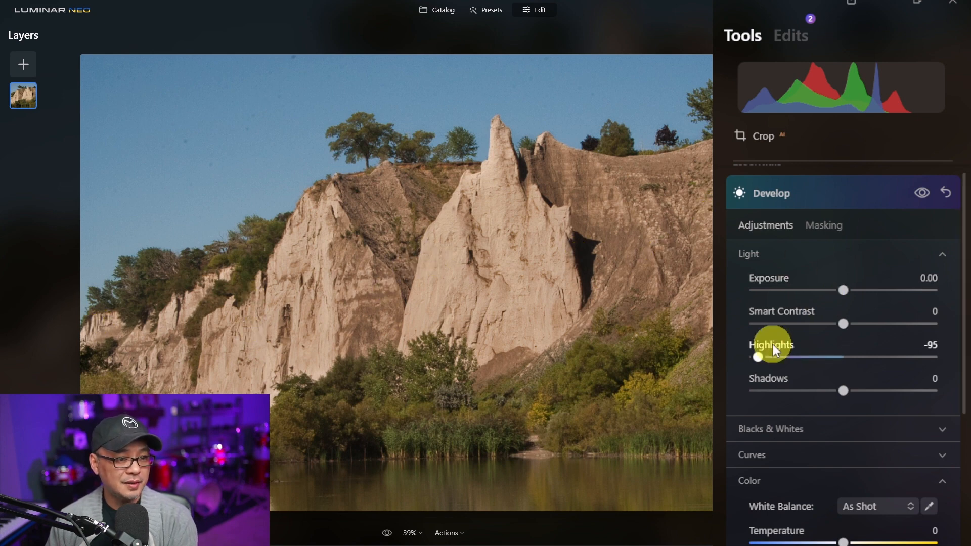
left_click_drag(760, 356, 812, 357)
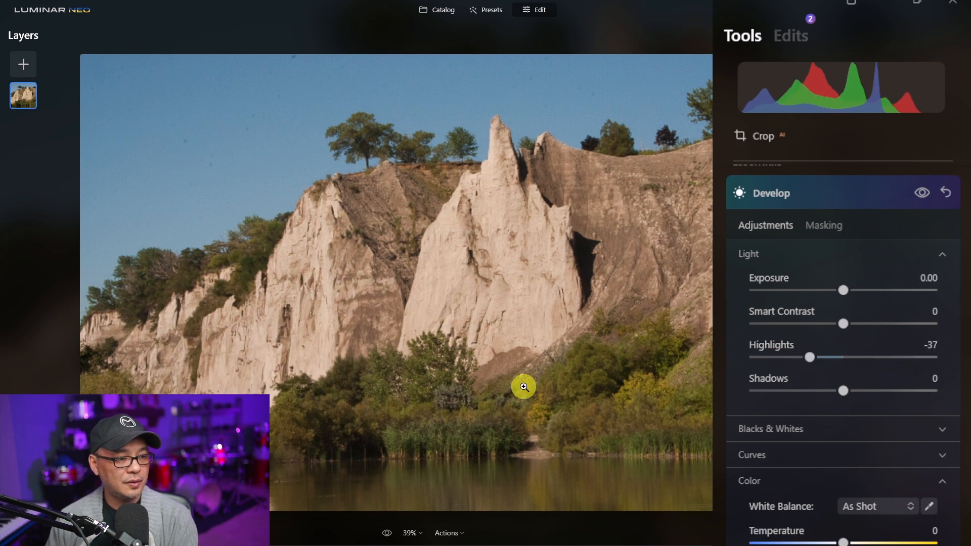
Deselect Mountains in Develop's AI mask and select Water instead.
left_click(819, 227)
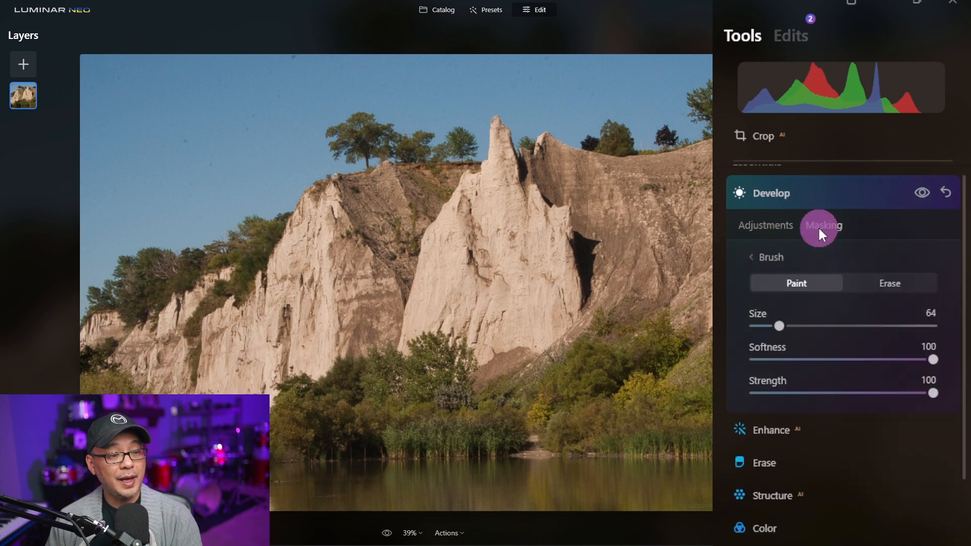
left_click(767, 255)
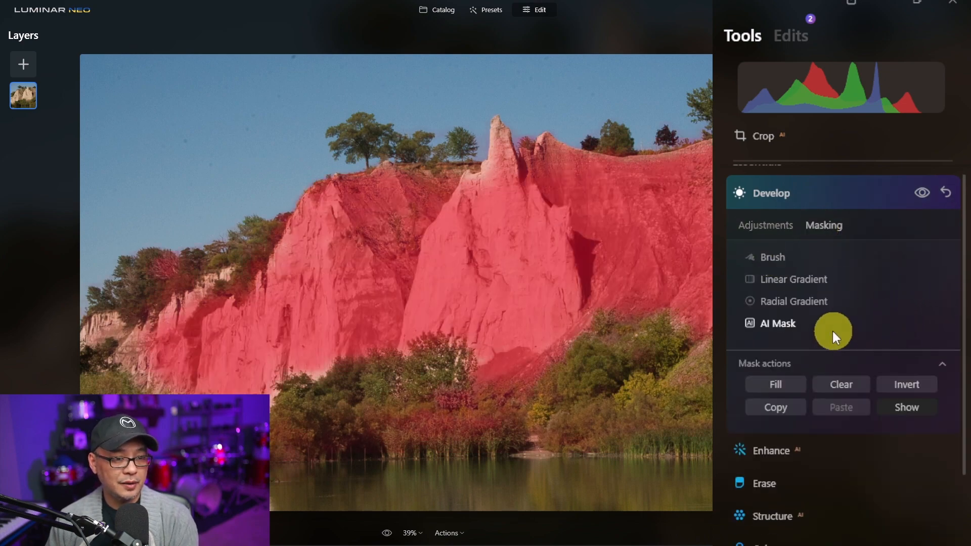
left_click(807, 326)
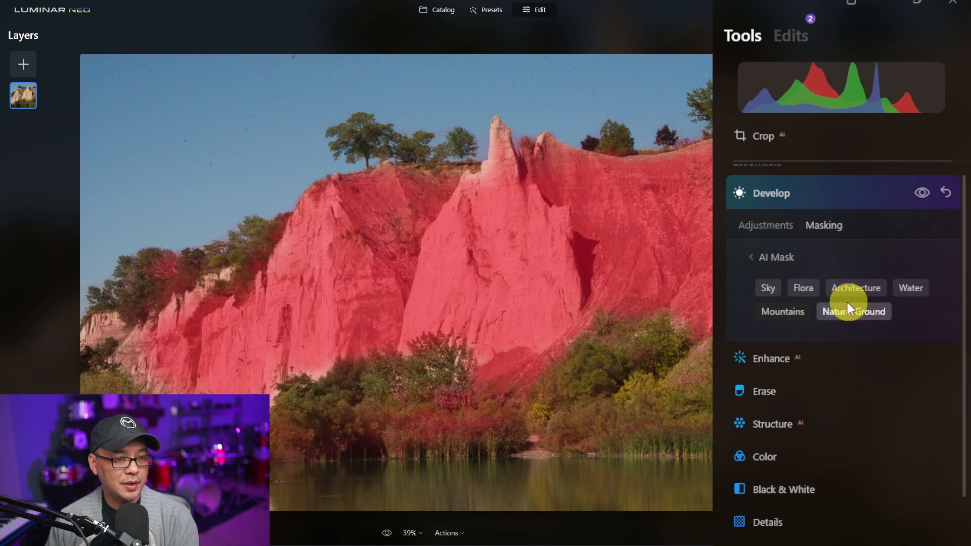
left_click(797, 308)
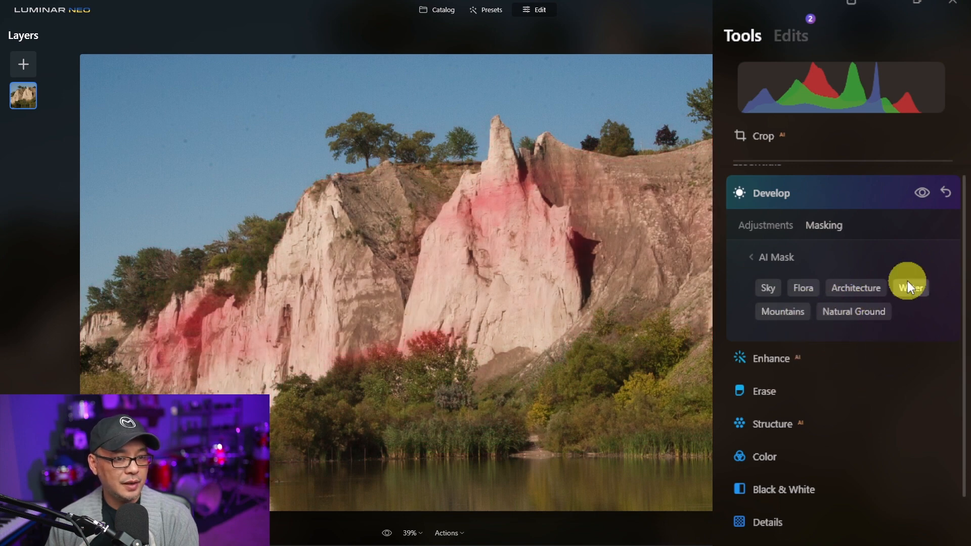
left_click(909, 287)
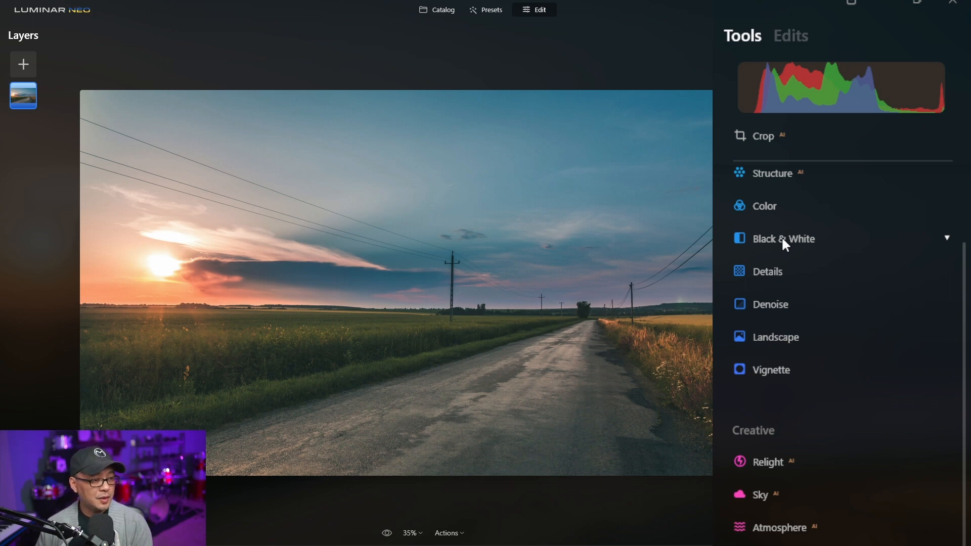
Convert the road photo to black and white and limit the effect with a linear gradient mask fading from the lower road into the sky.
left_click(783, 243)
left_click(848, 317)
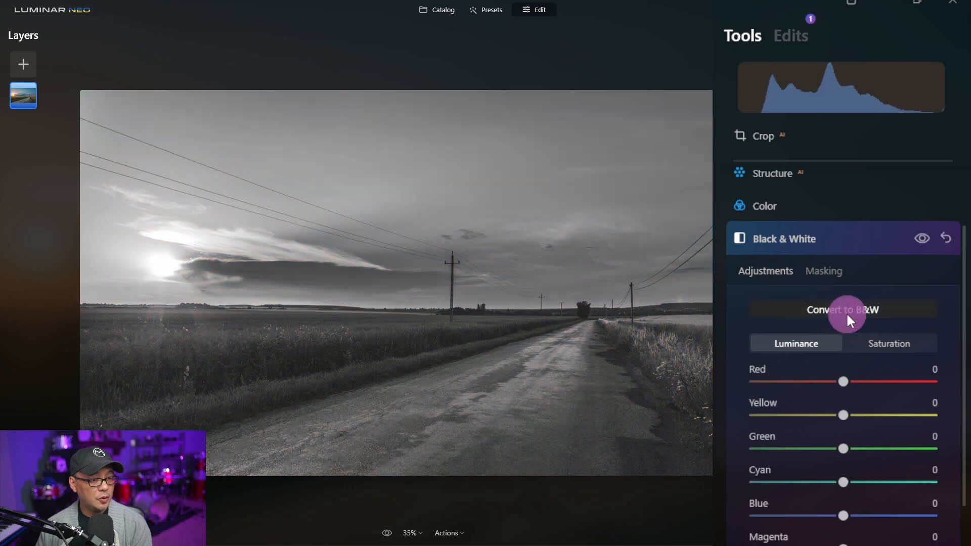
left_click(824, 272)
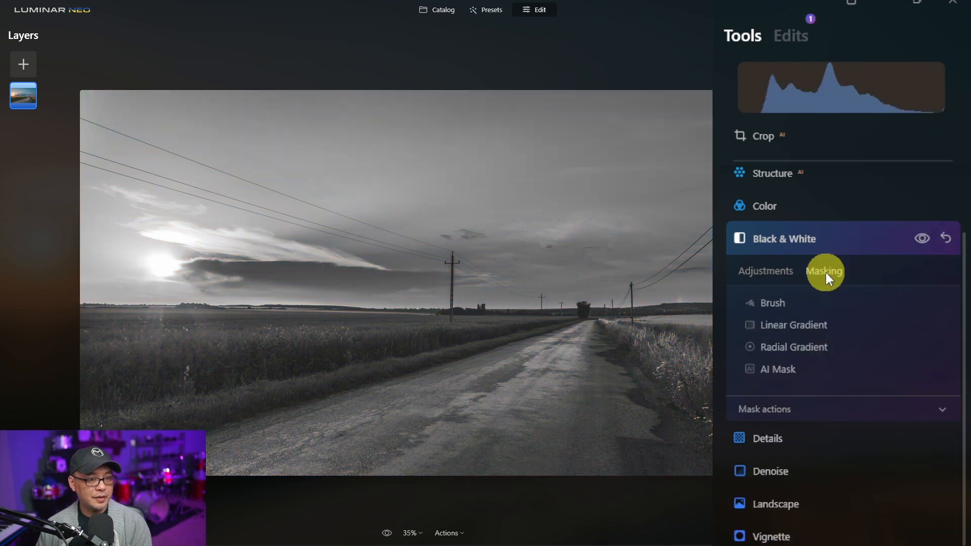
left_click(833, 328)
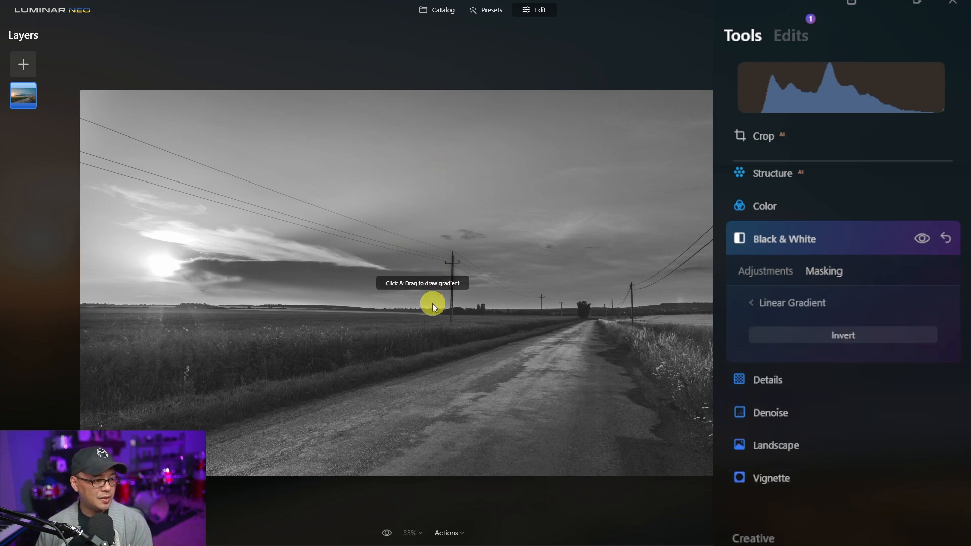
left_click_drag(426, 454, 432, 169)
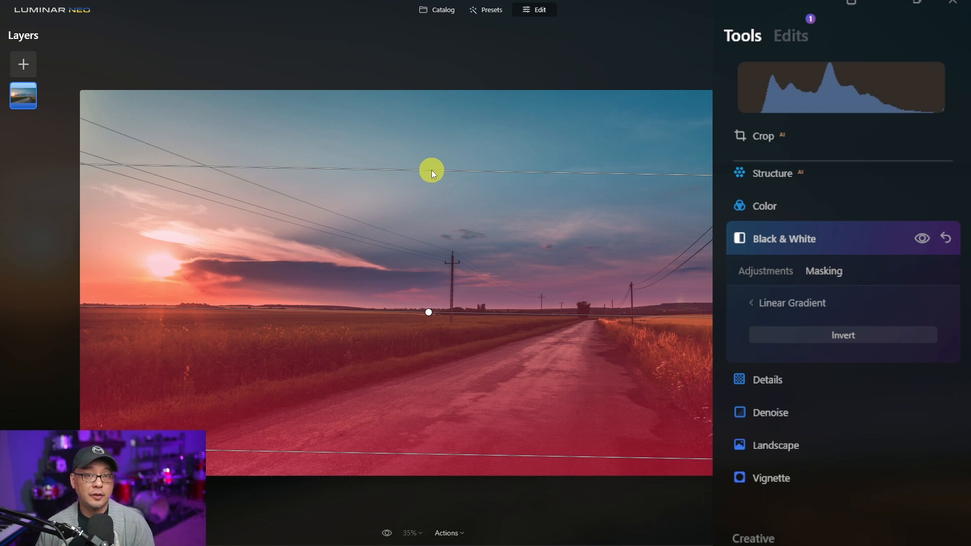
left_click(765, 270)
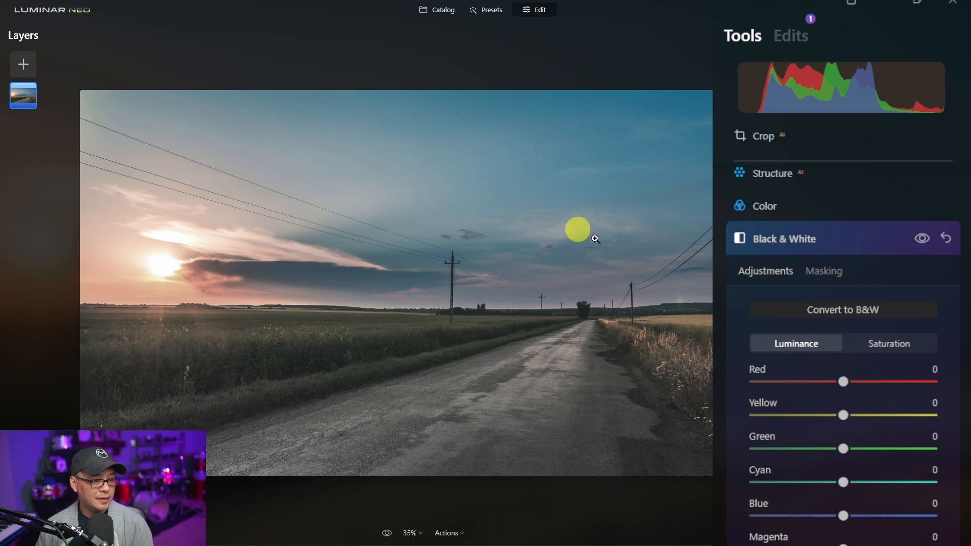
Set the Black & White tool's luminance to 26 for Red and 29 for Yellow.
mouse_move(844, 381)
left_mouse_down()
mouse_move(915, 380)
mouse_move(785, 390)
mouse_move(874, 392)
mouse_move(853, 396)
left_mouse_up()
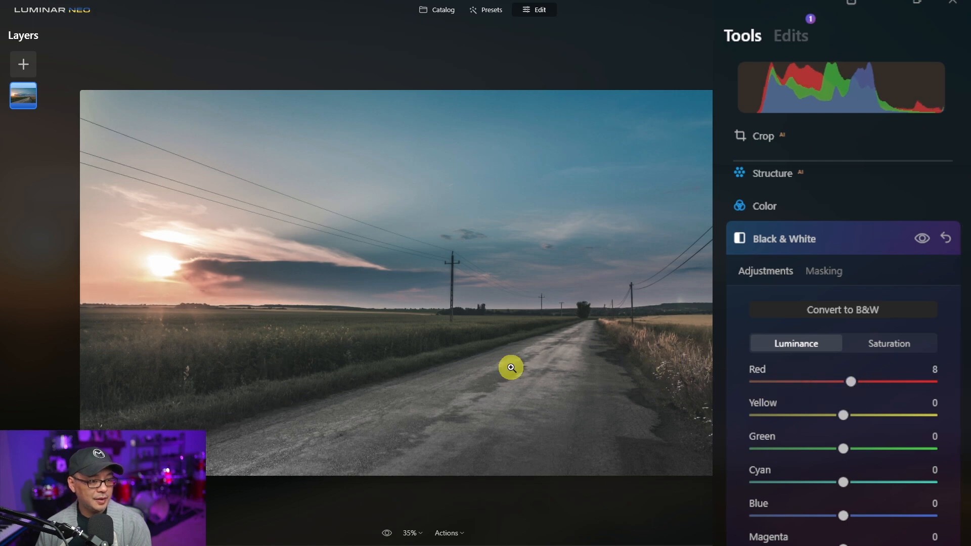
left_click_drag(855, 381, 872, 395)
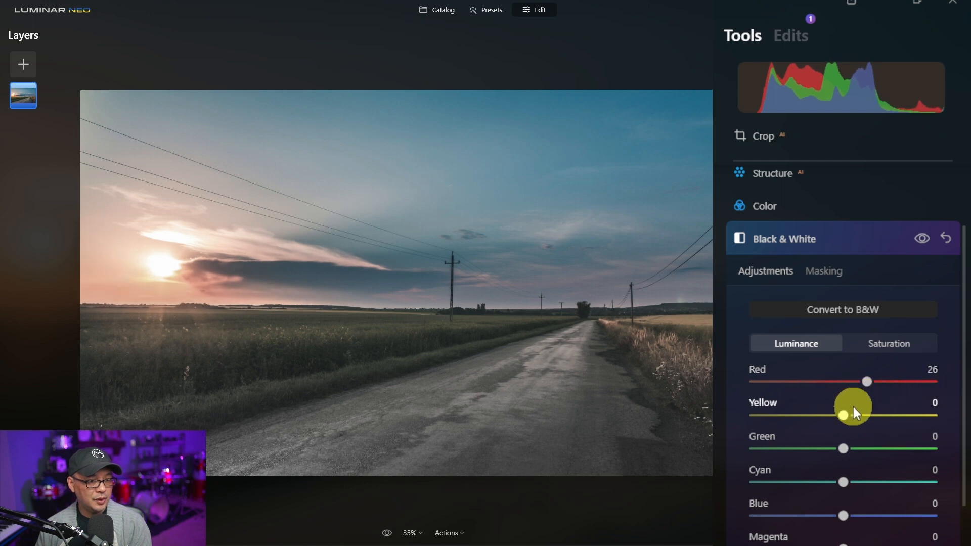
left_click_drag(792, 420, 867, 423)
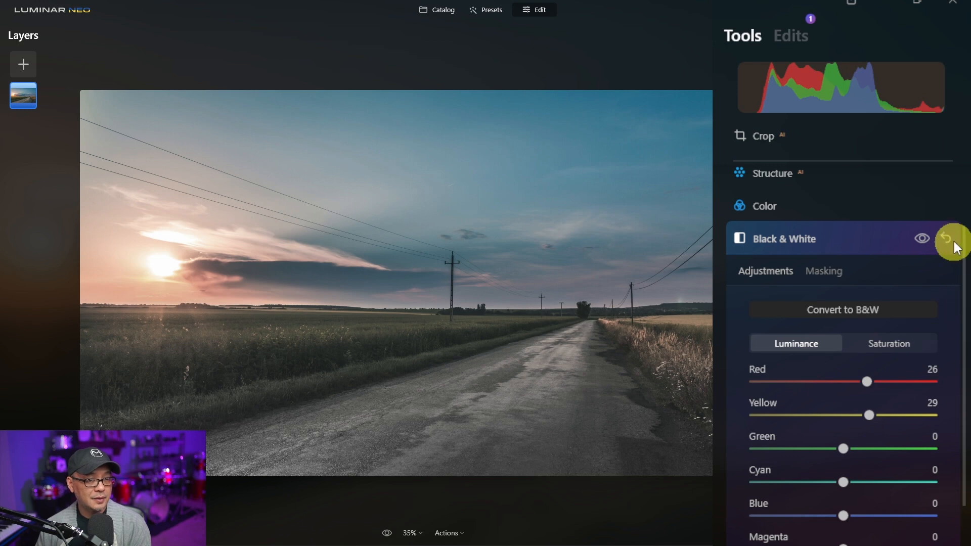
Draw a large radial gradient mask for the Black & White effect, centred near the tall utility pole.
left_click(829, 270)
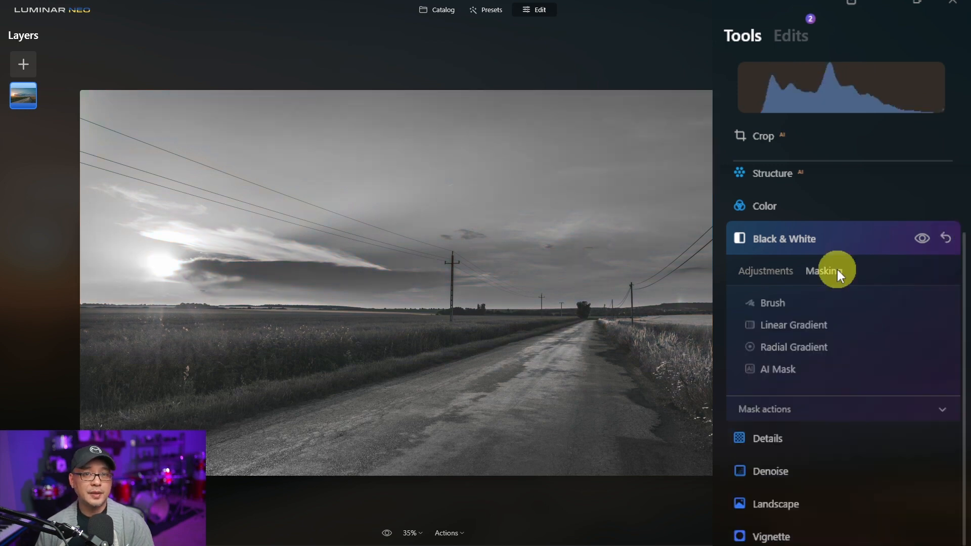
left_click(802, 349)
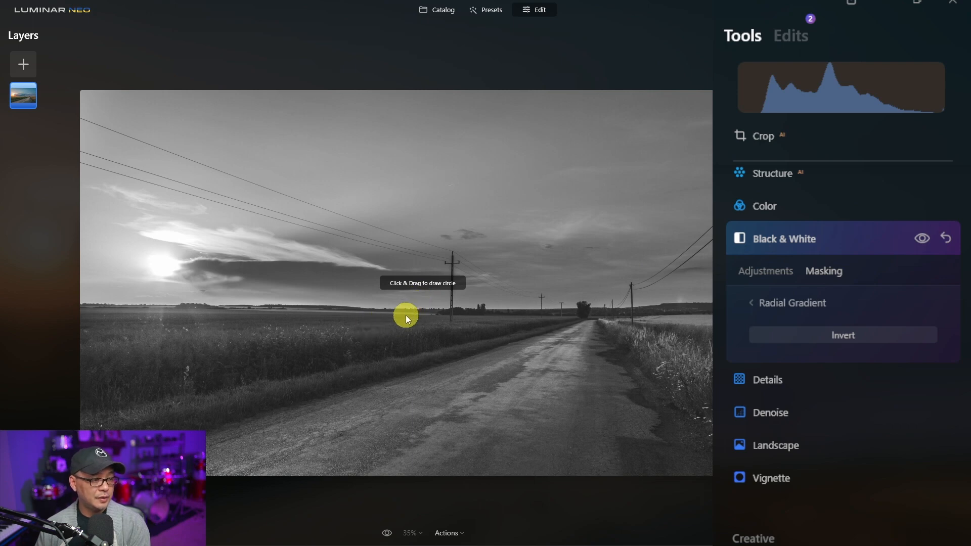
left_click_drag(407, 314, 483, 271)
left_click_drag(406, 313, 472, 282)
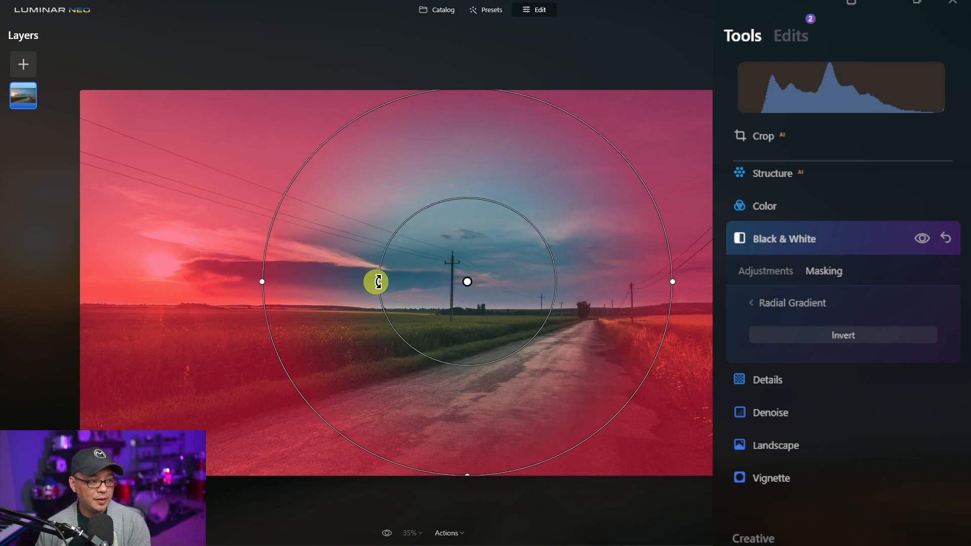
Reshape the radial gradient into a wider, flatter ellipse, tilt it slightly, and return to the Black & White adjustments.
left_click_drag(379, 282, 358, 293)
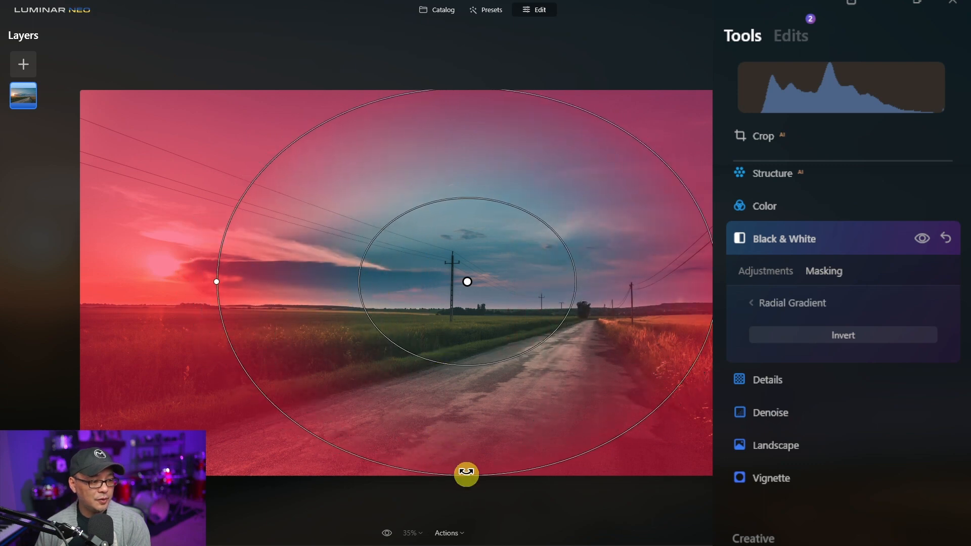
left_click_drag(466, 474, 466, 433)
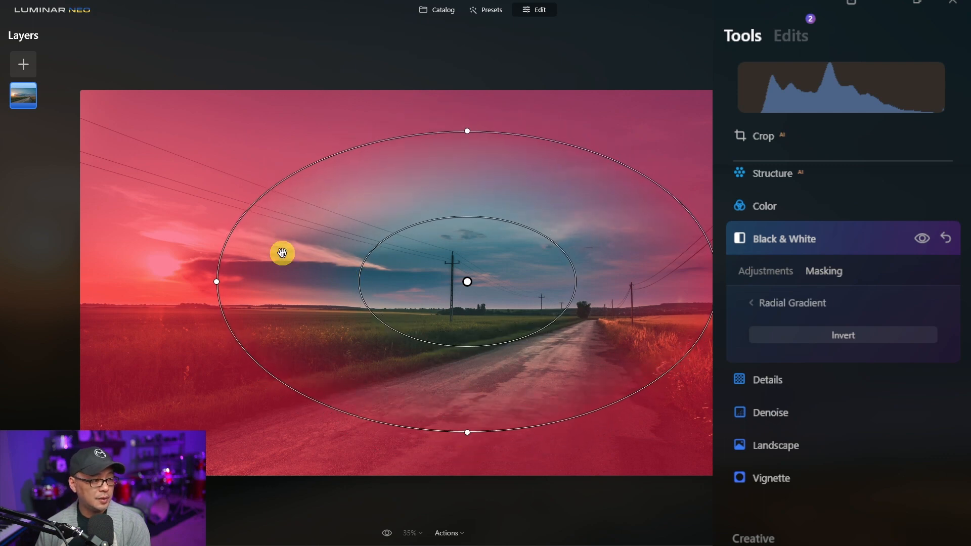
left_click_drag(221, 285, 217, 308)
left_click(748, 273)
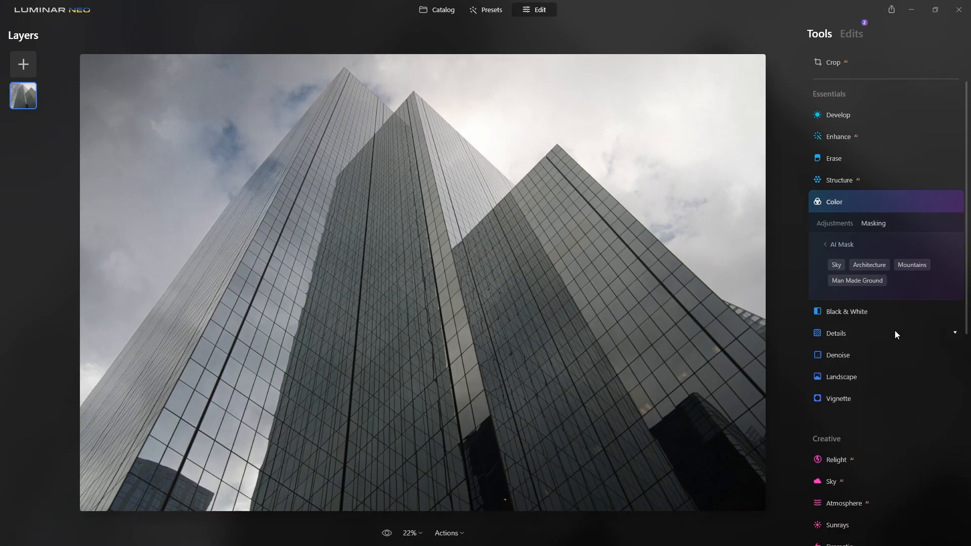
Mask the Color tool to Architecture on the skyscraper photo and set Saturation to 53 and Vibrance to 50.
left_click(859, 266)
left_click(844, 226)
left_click_drag(887, 256, 919, 256)
left_click(834, 328)
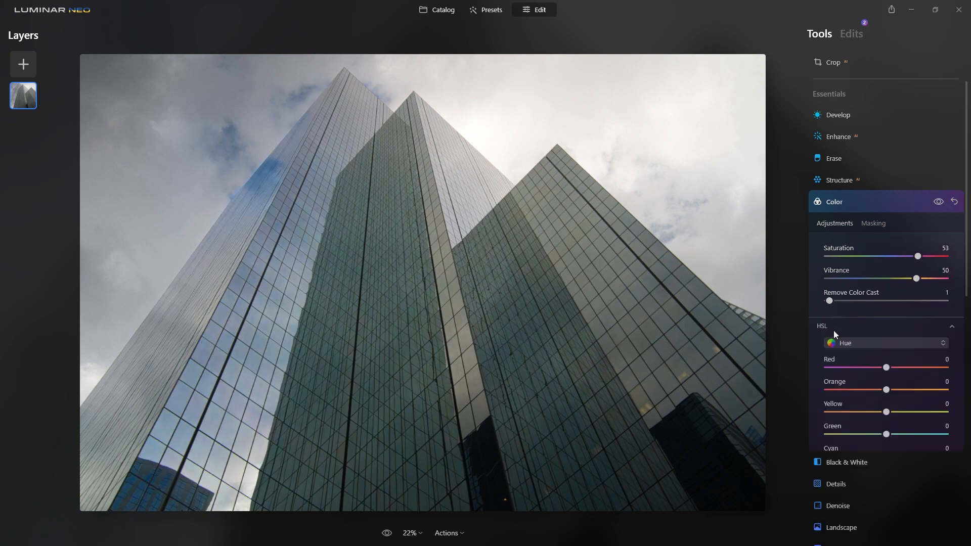
Reopen the Color tool's AI mask on the skyscraper photo and select Sky.
left_click(874, 177)
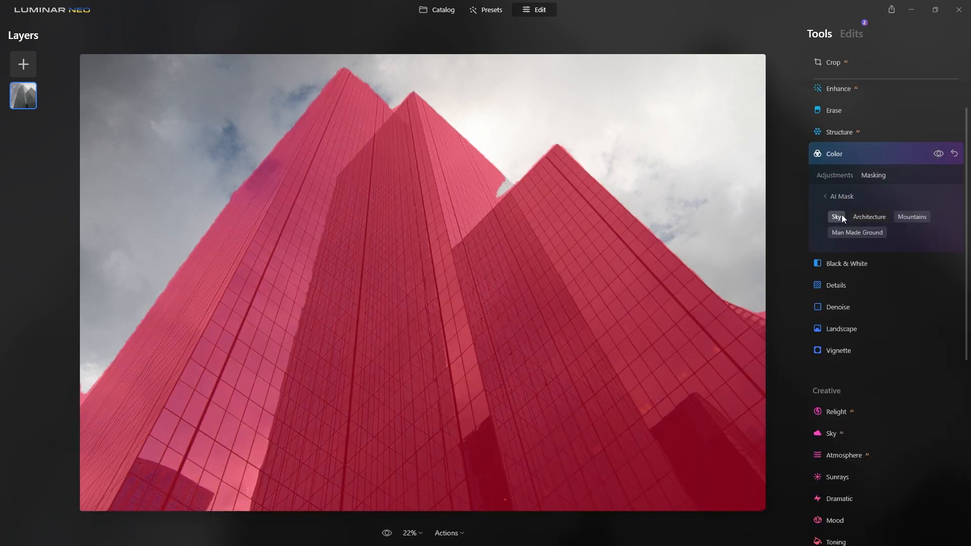
left_click(836, 217)
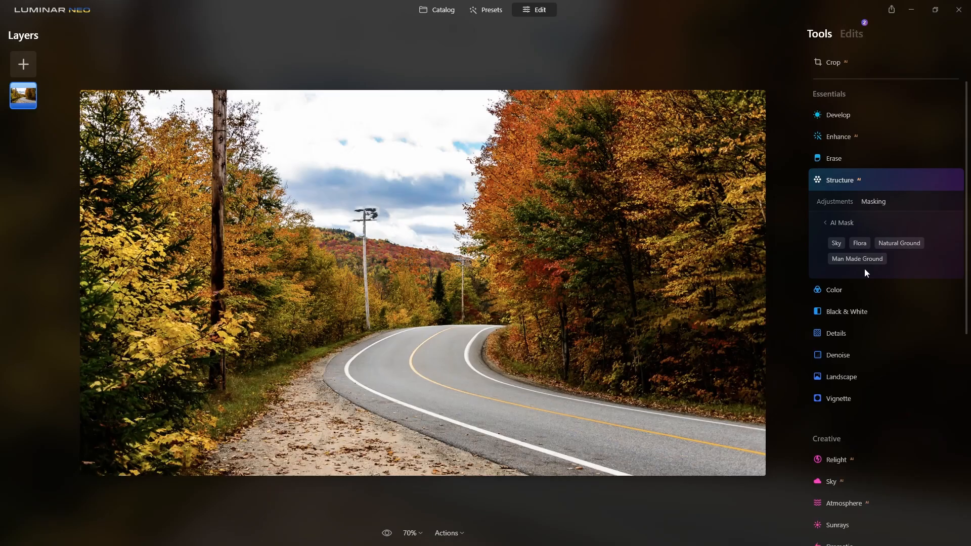
Mask the Structure tool to the ground on the autumn road photo, then erase the gravel shoulder with a size 100 brush.
left_click(866, 261)
left_click(889, 242)
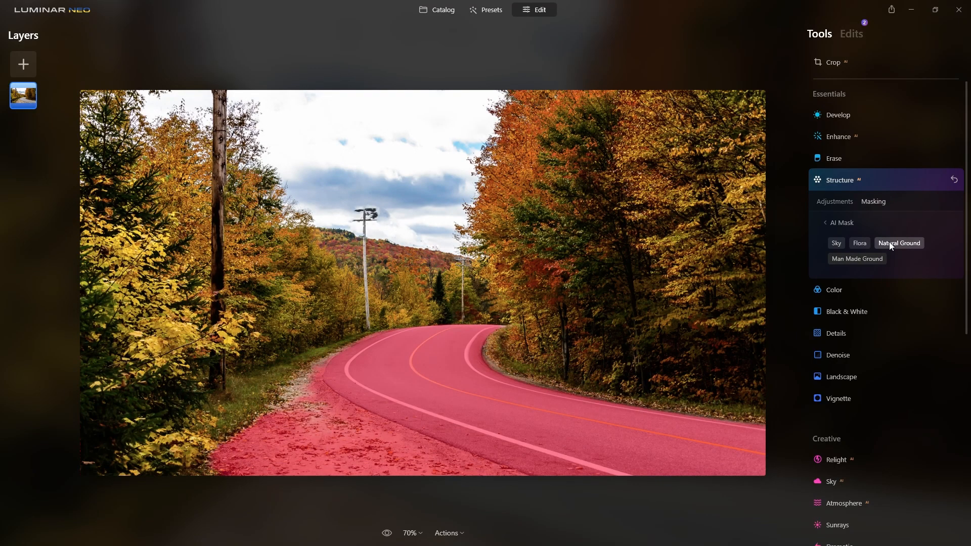
left_click(832, 223)
left_click(923, 320)
left_click(917, 240)
mouse_move(238, 445)
left_mouse_down()
mouse_move(282, 496)
mouse_move(411, 503)
mouse_move(485, 520)
mouse_move(320, 392)
left_mouse_up()
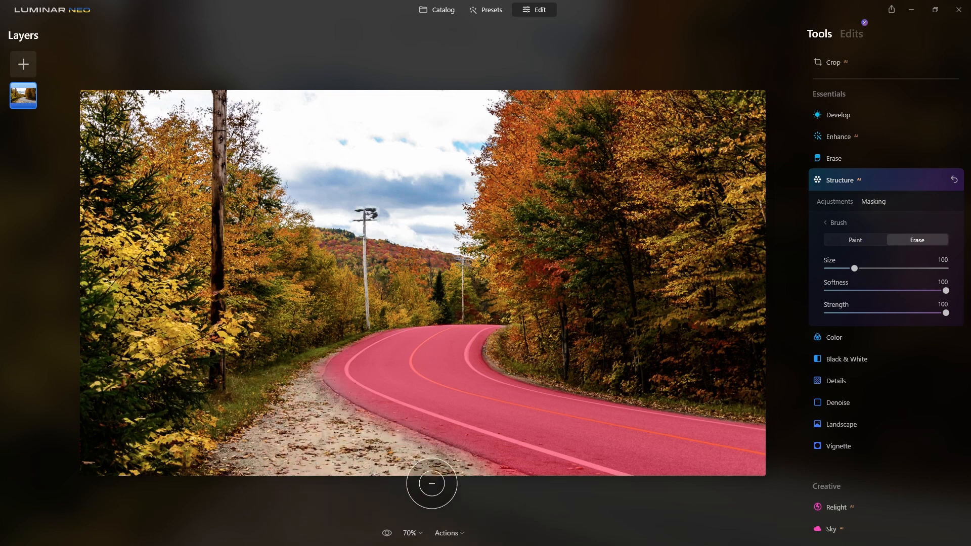
Raise the Structure tool's amount to near its maximum for the masked road.
left_click(840, 202)
left_click_drag(887, 235, 944, 235)
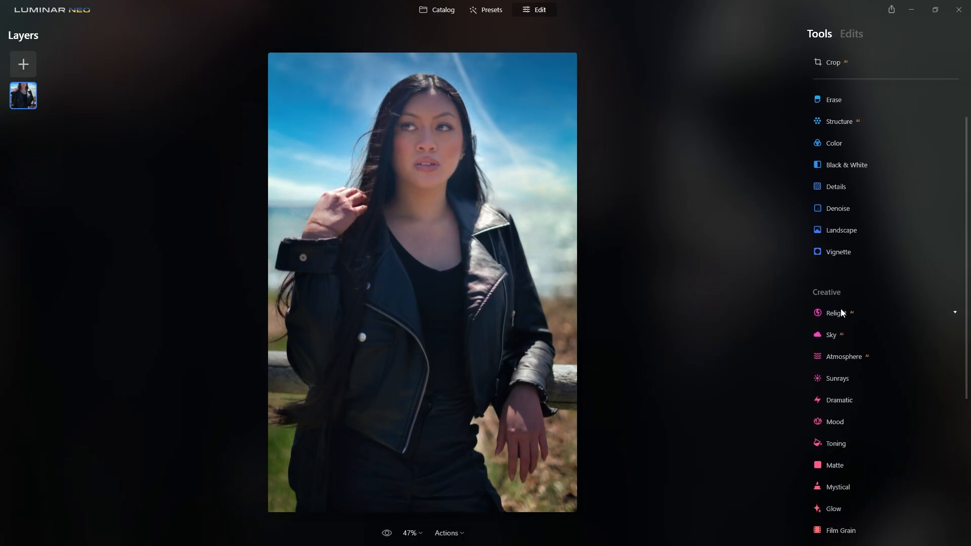
Limit Relight to the woman in the portrait with the Human AI mask and raise Brightness Near to 46.
left_click(841, 310)
left_click(859, 399)
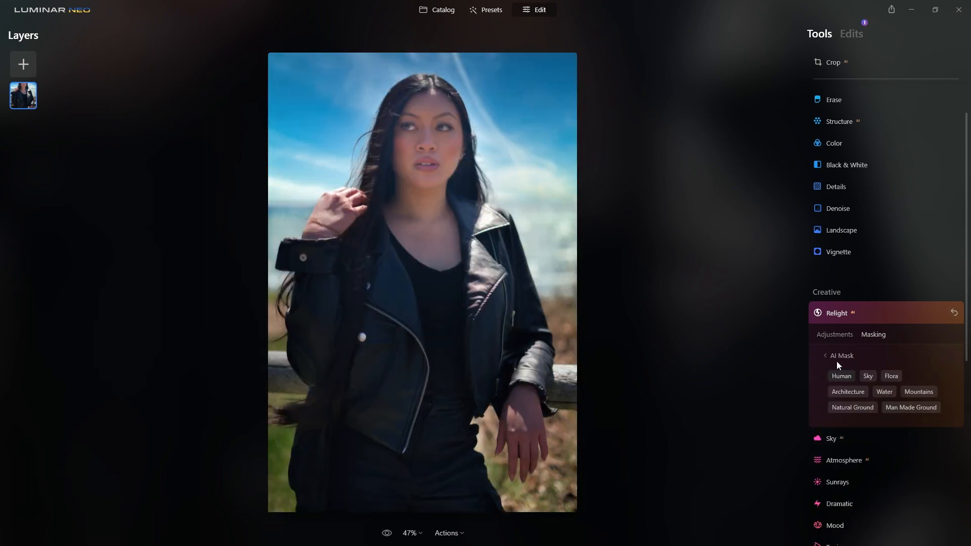
left_click(836, 358)
left_click(835, 334)
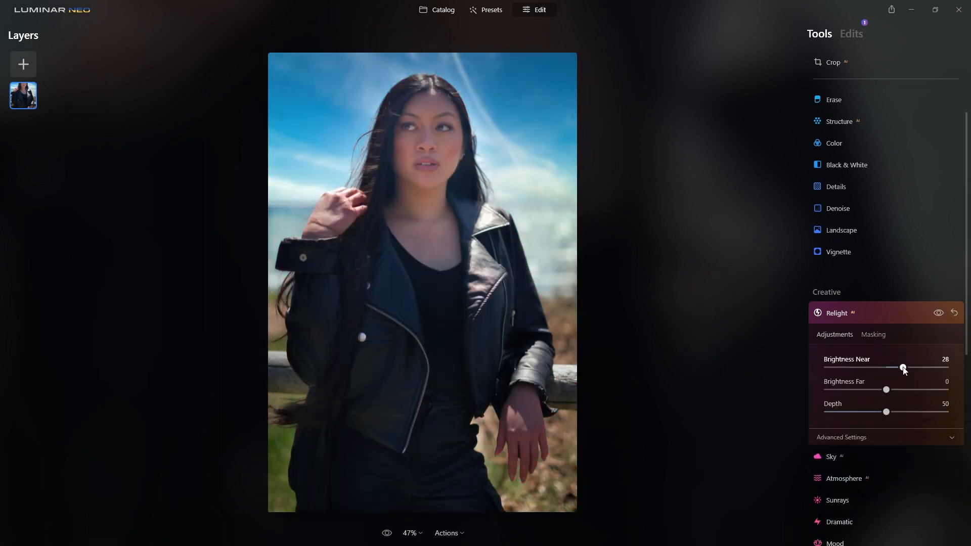
left_click_drag(908, 369, 919, 370)
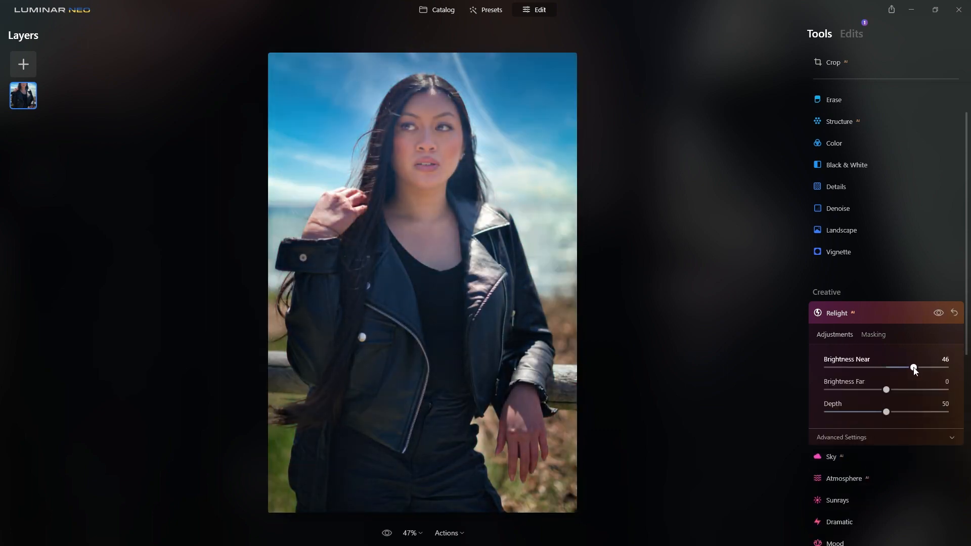